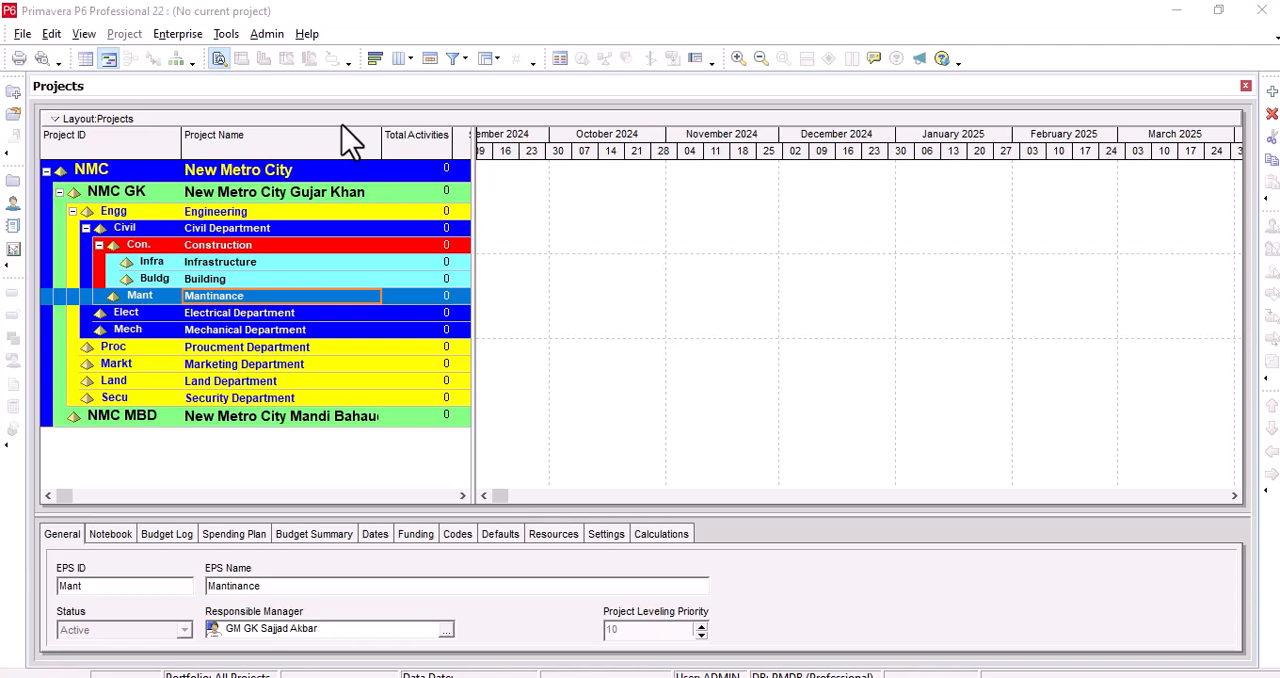
Step: Open the expense categories list in the admin categories
left_click(276, 32)
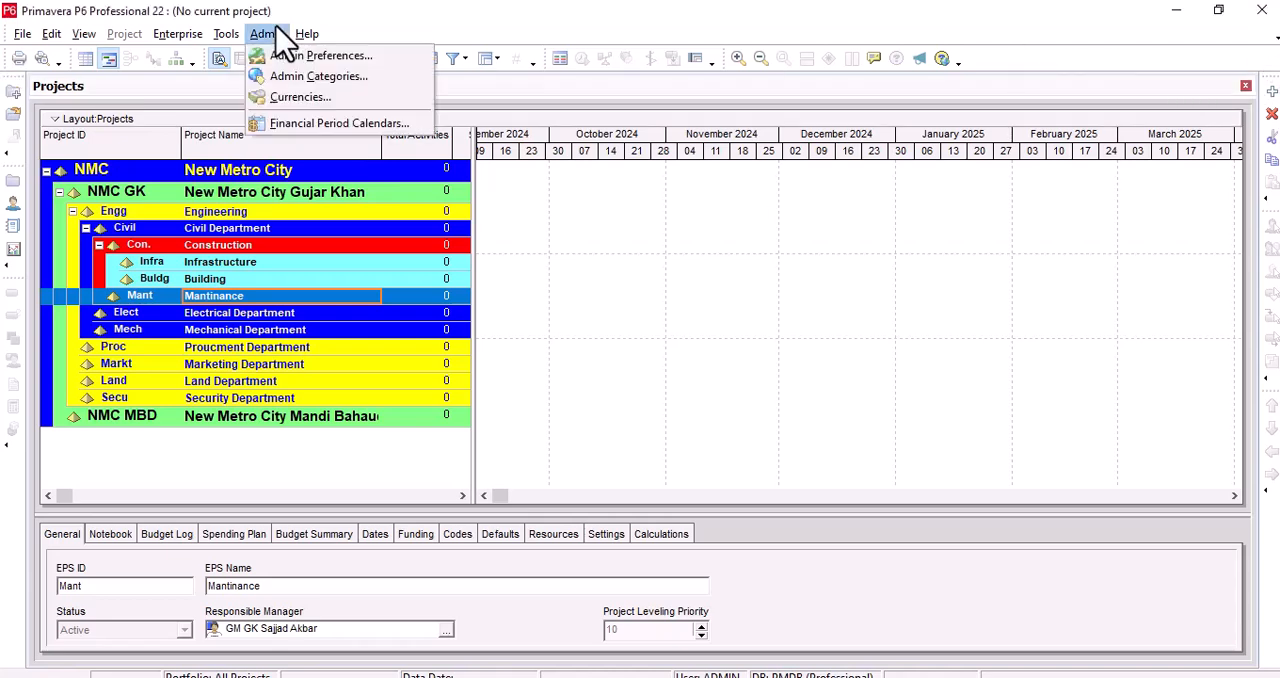
left_click(322, 77)
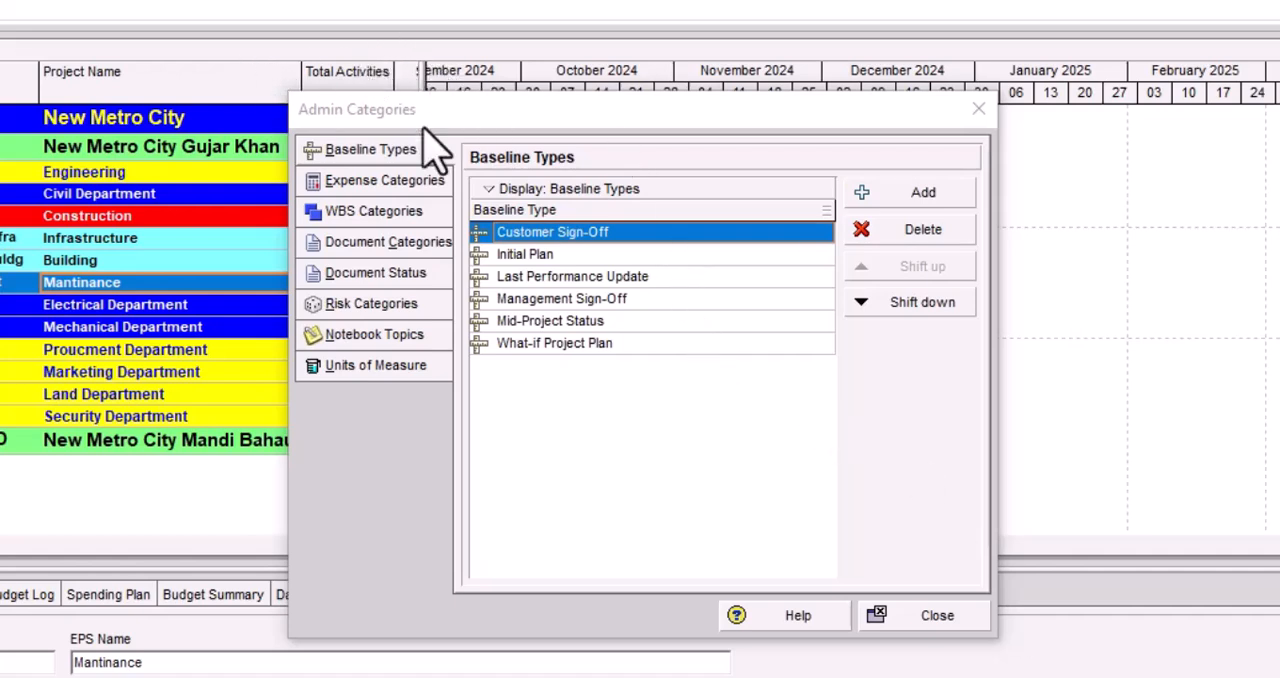
left_click(366, 180)
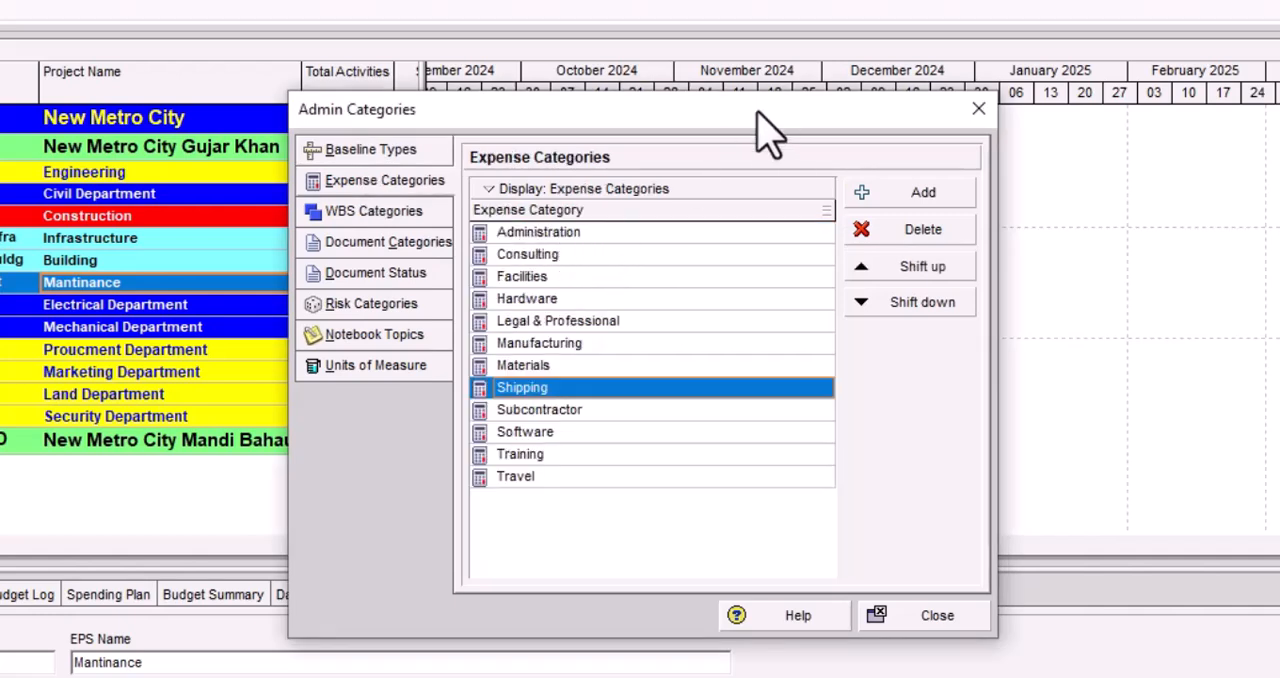
left_click_drag(757, 111, 752, 38)
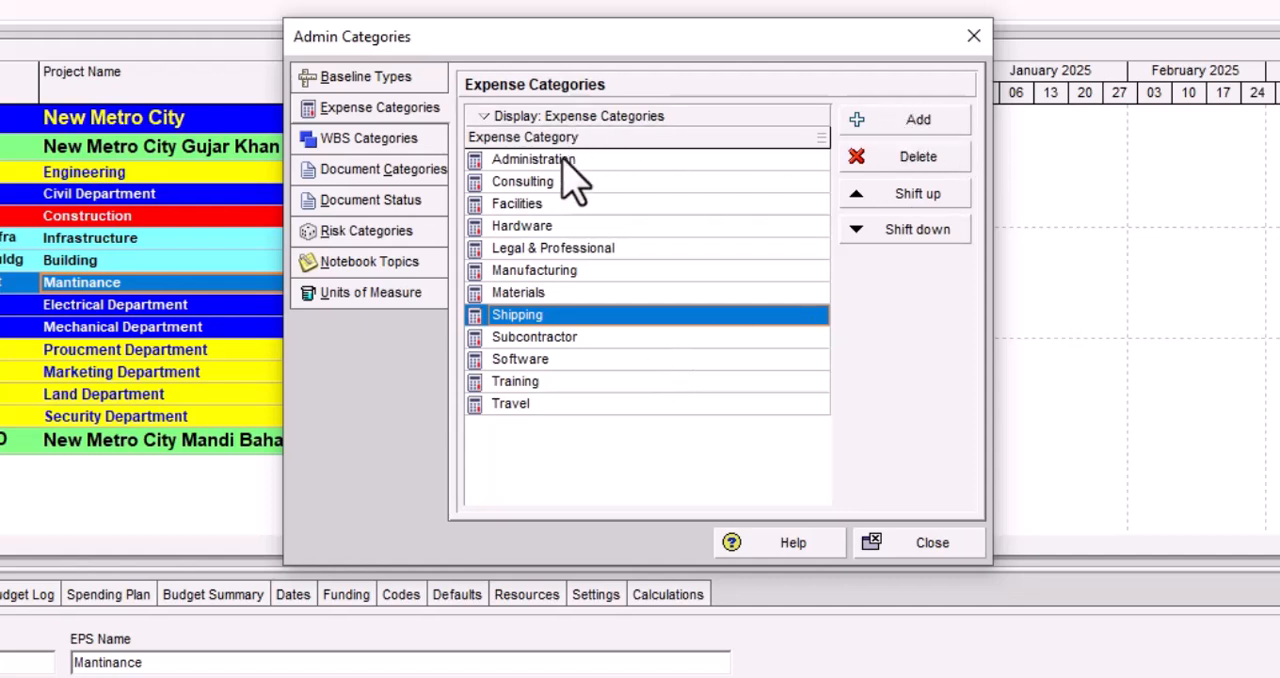
Step: Add an expense category named "labour mate" below Shipping and close the admin categories
left_click(910, 125)
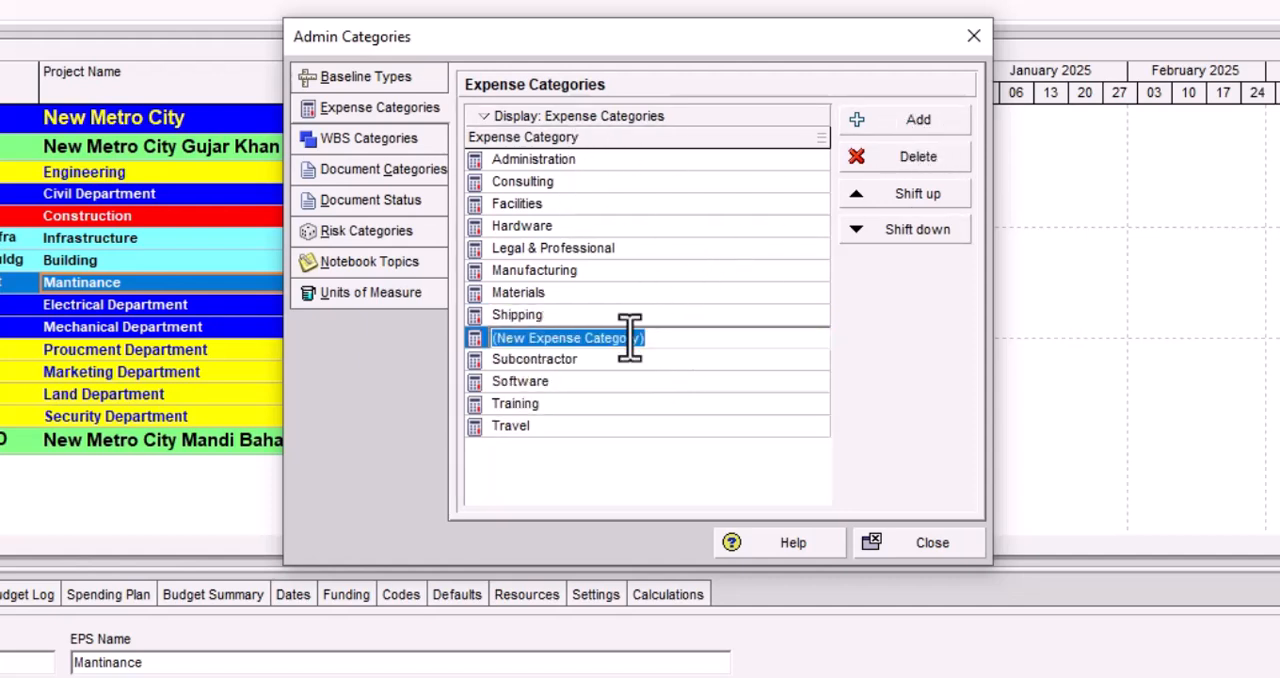
left_click_drag(660, 337, 468, 340)
key("BackSpace")
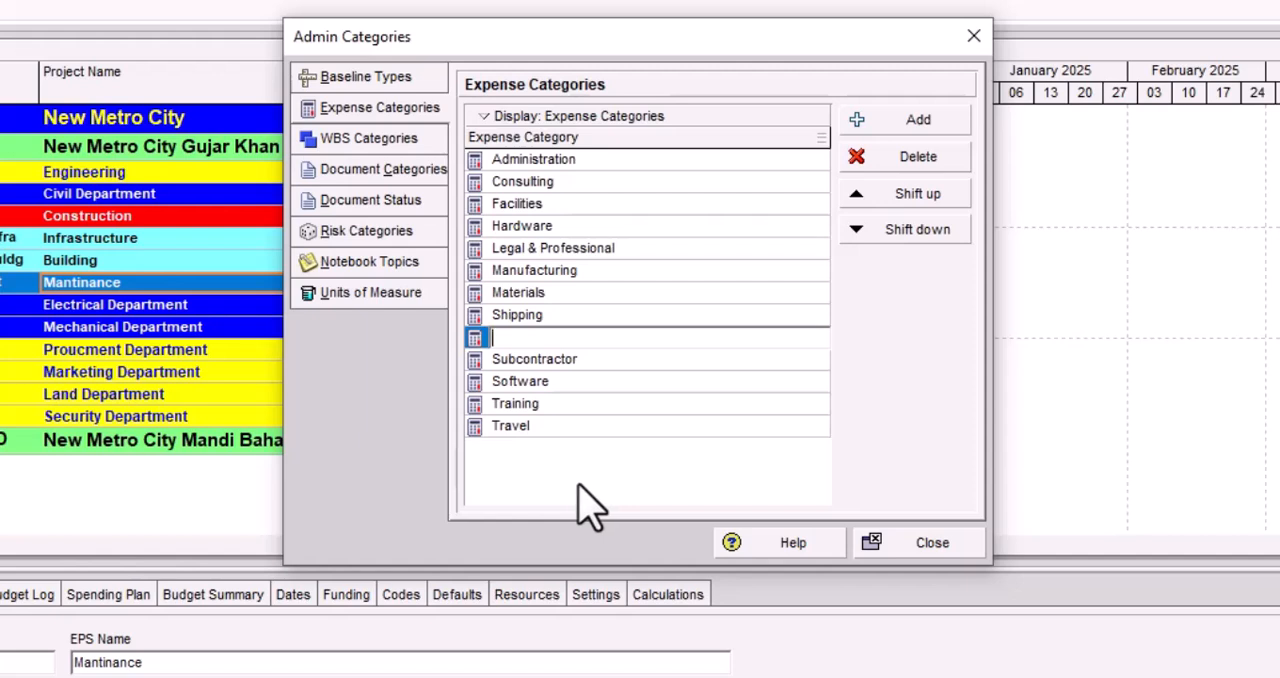
type("labour")
key("BackSpace")
key("BackSpace")
key("BackSpace")
key("BackSpace")
key("BackSpace")
key("BackSpace")
type("labour mate")
left_click(759, 434)
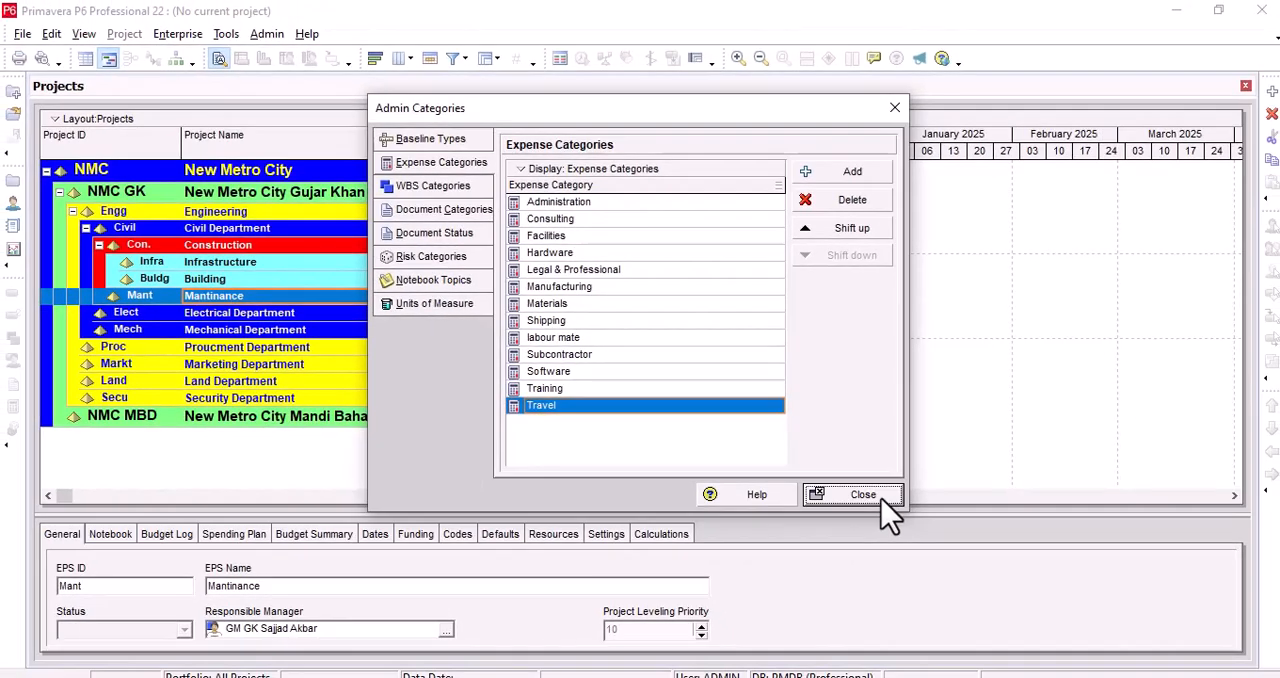
left_click(930, 542)
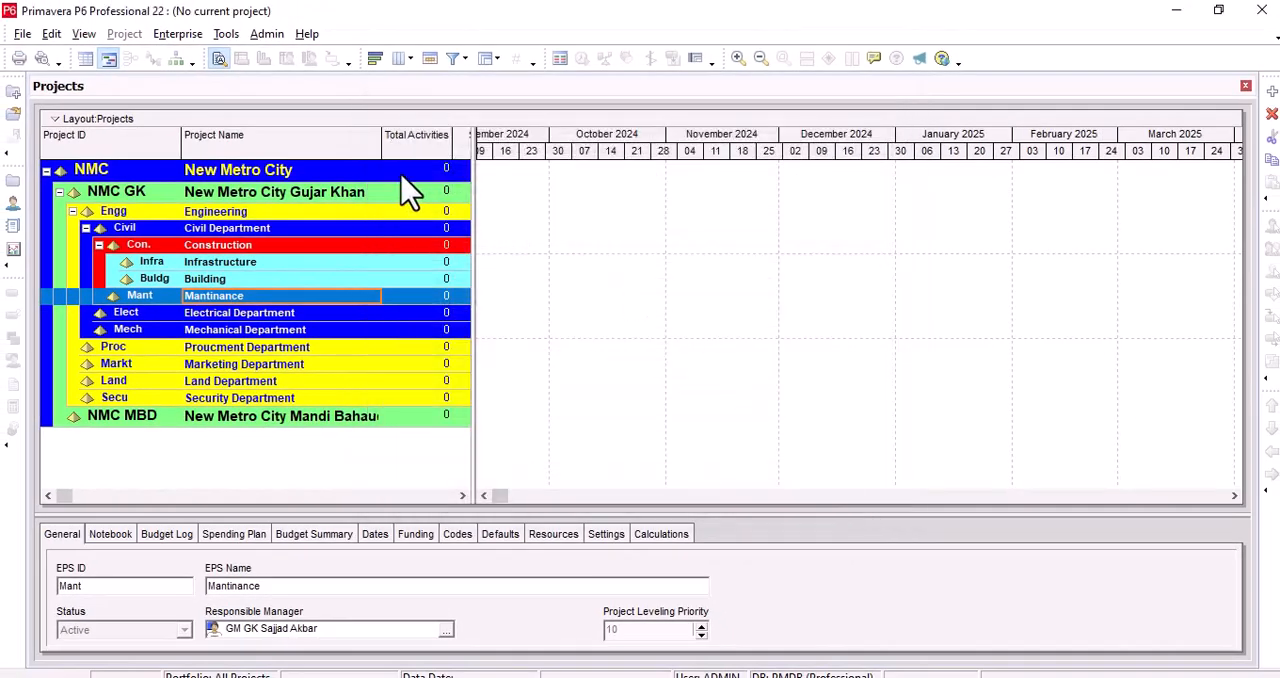
Step: Review the time unit settings in the user preferences, including the unit choices for the durations format
left_click(52, 34)
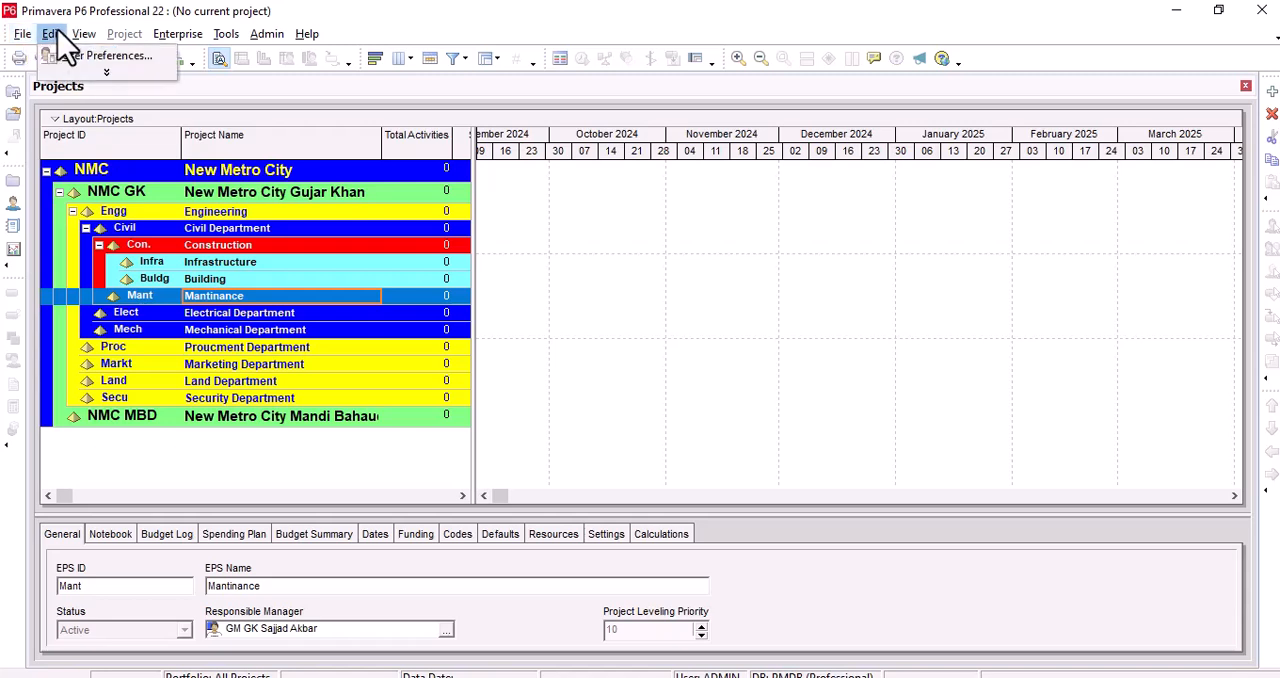
left_click(100, 70)
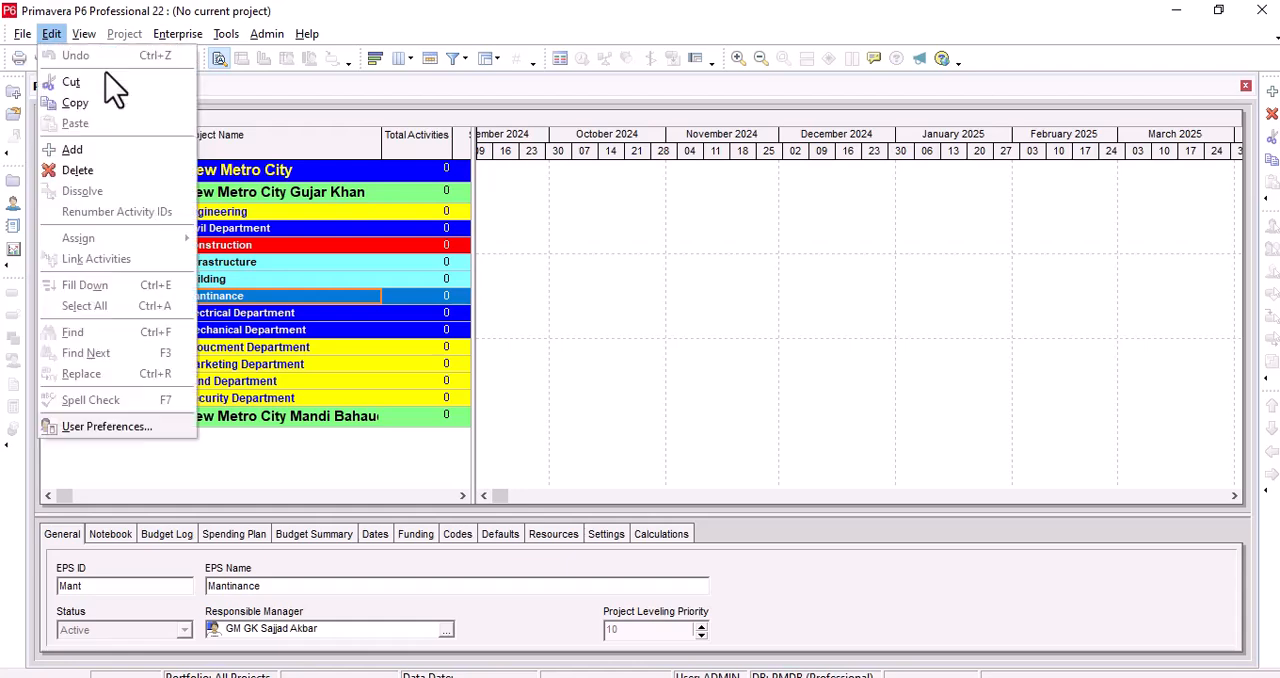
left_click(112, 430)
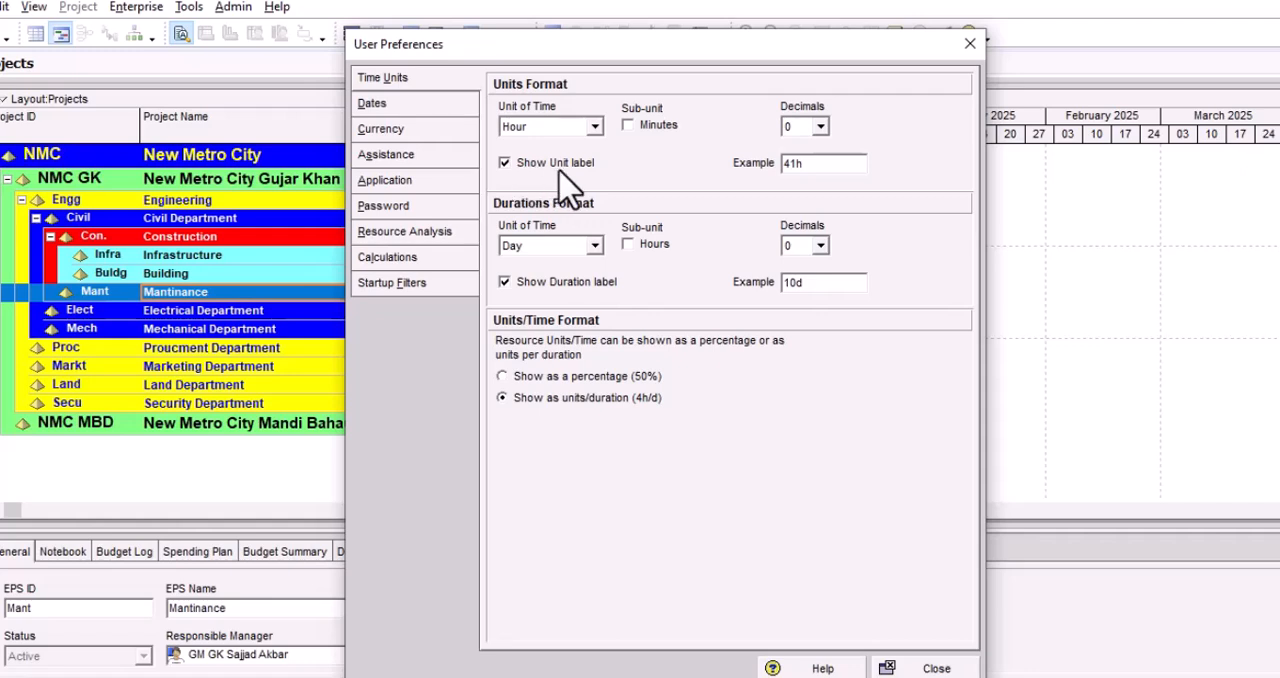
left_click(594, 246)
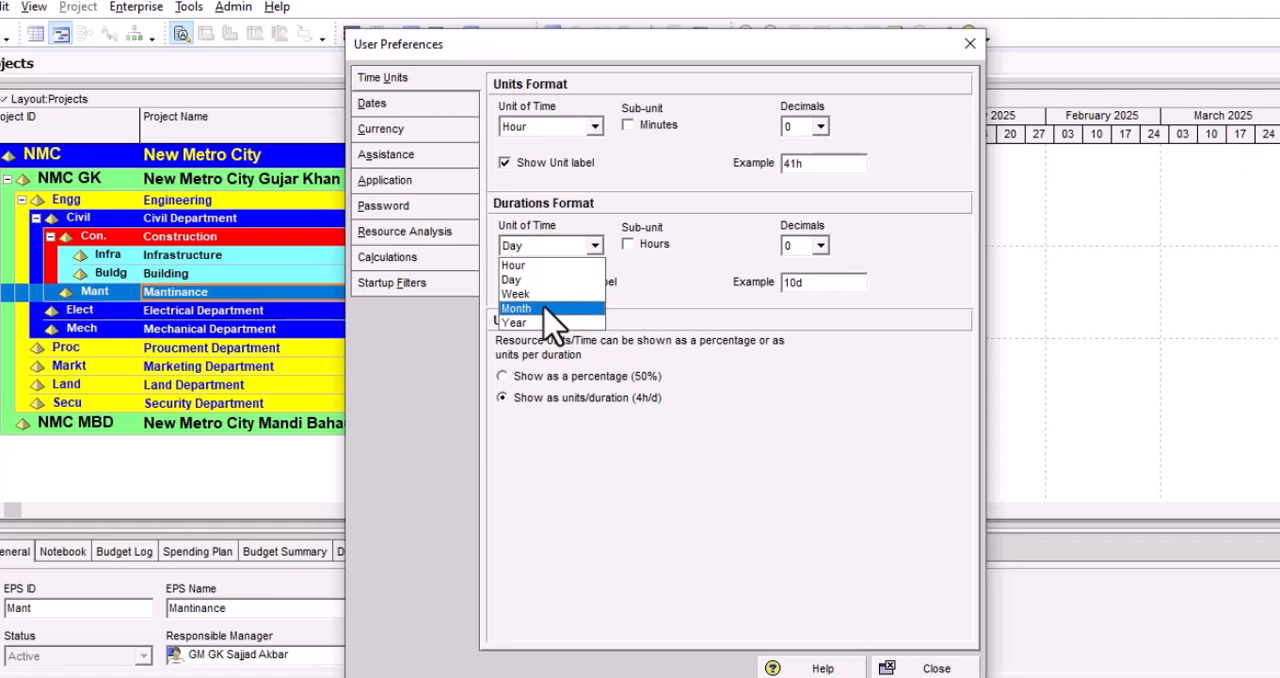
left_click(686, 287)
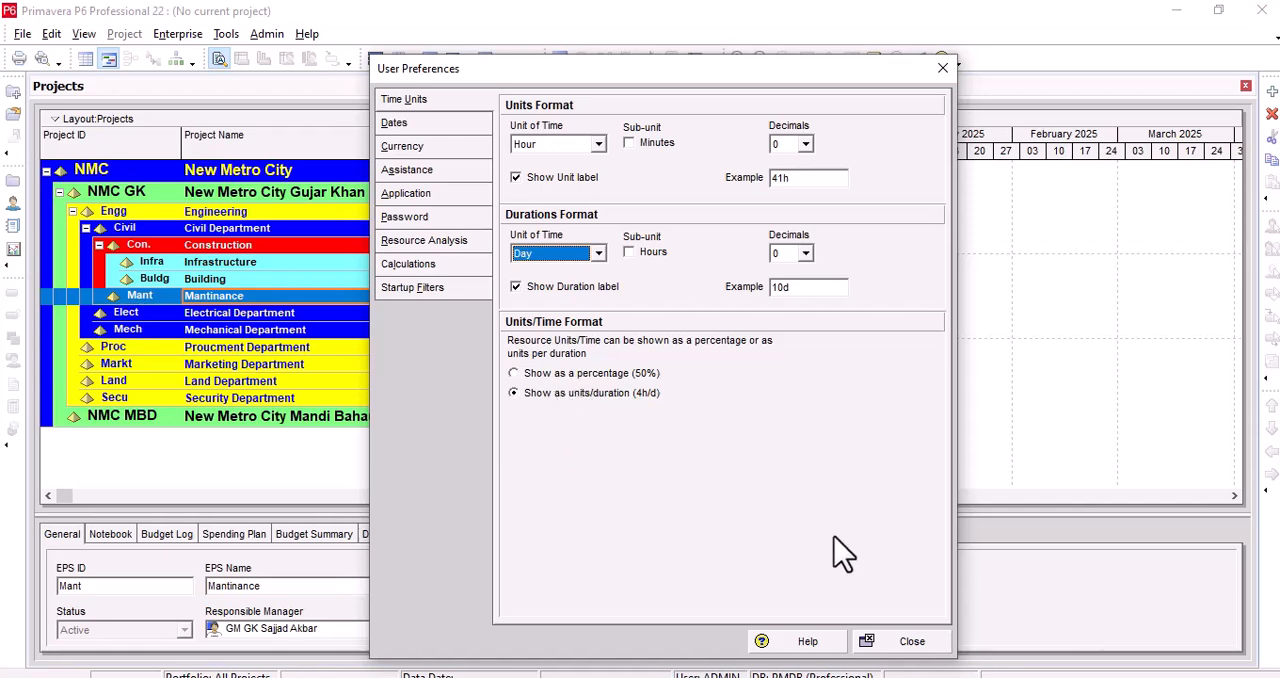
left_click(924, 645)
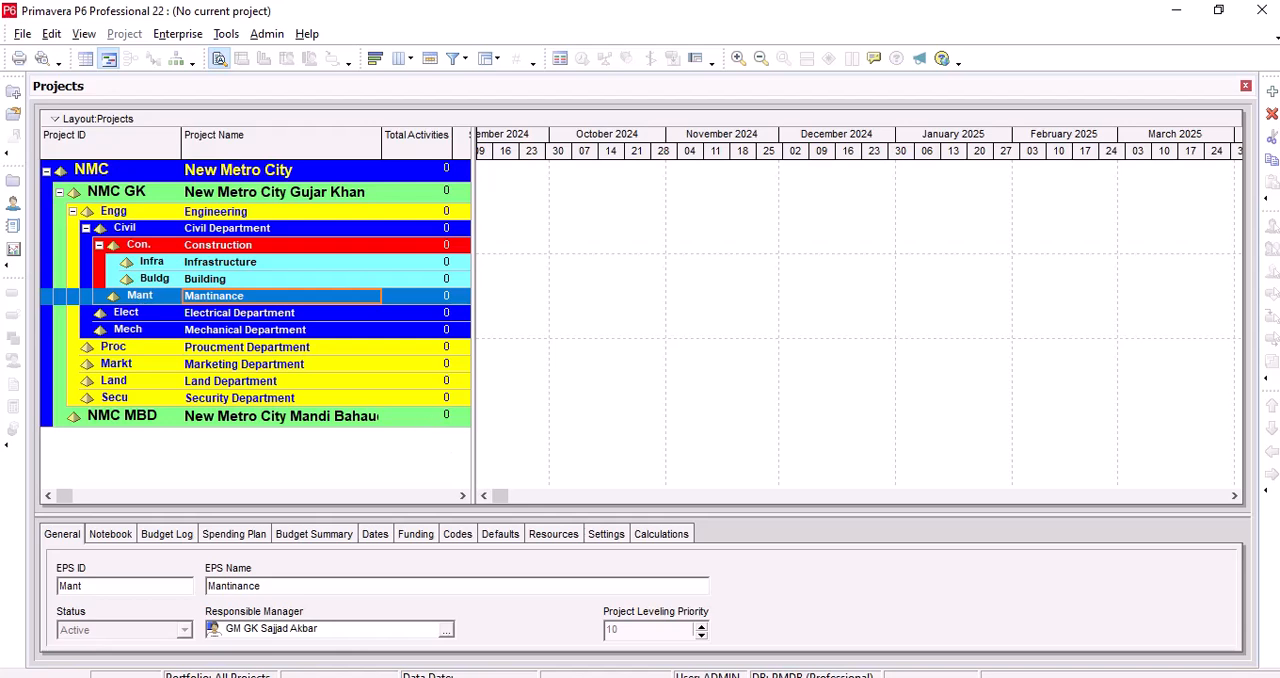
Step: Start a new project and assign it to the Building EPS node under Construction
left_click(30, 36)
left_click(52, 72)
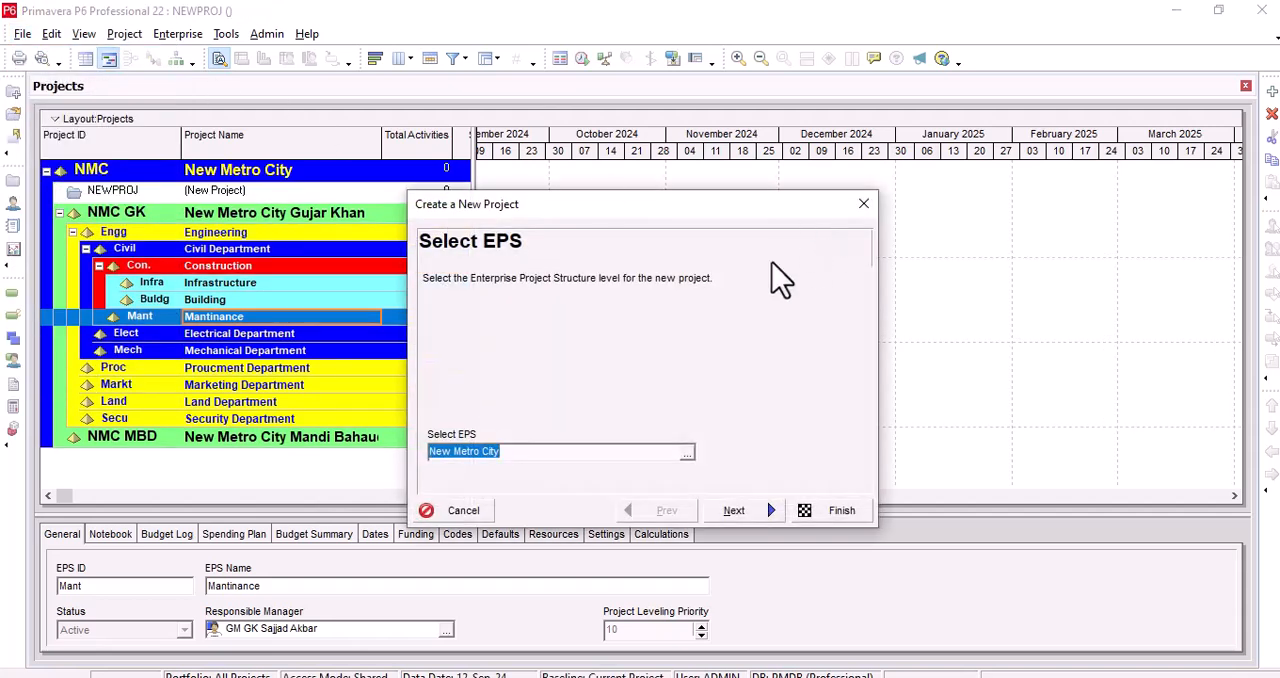
left_click_drag(733, 198, 731, 156)
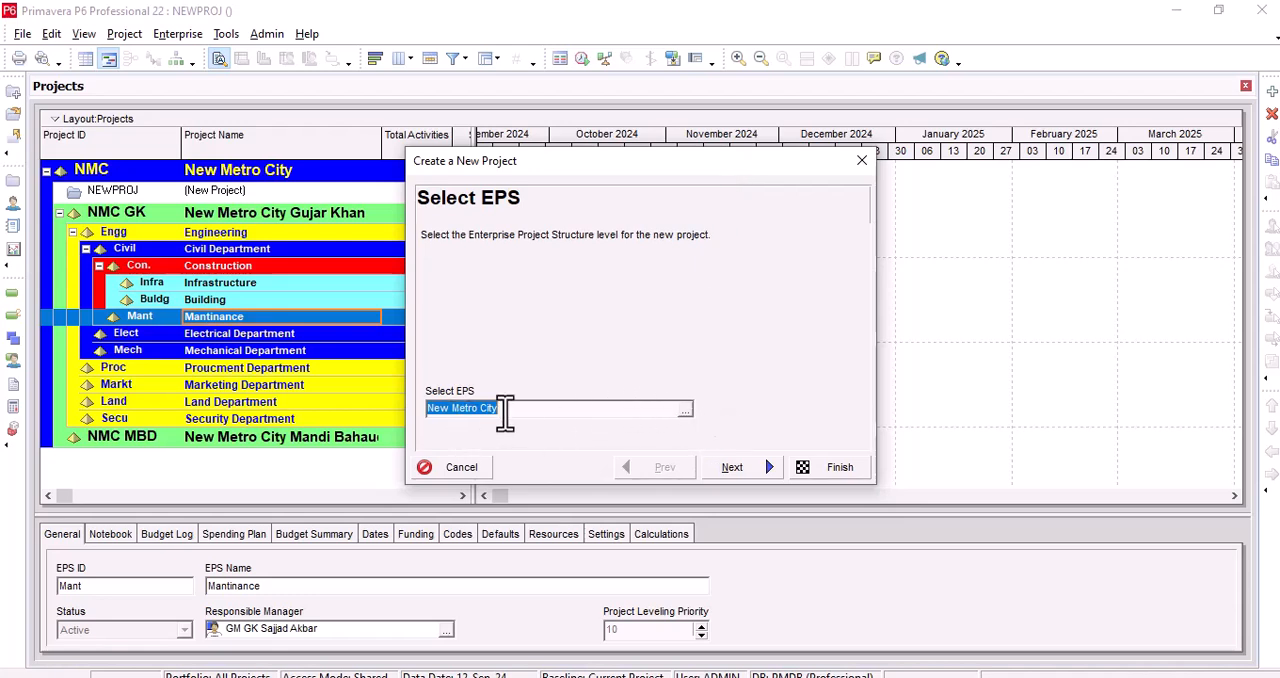
left_click(686, 409)
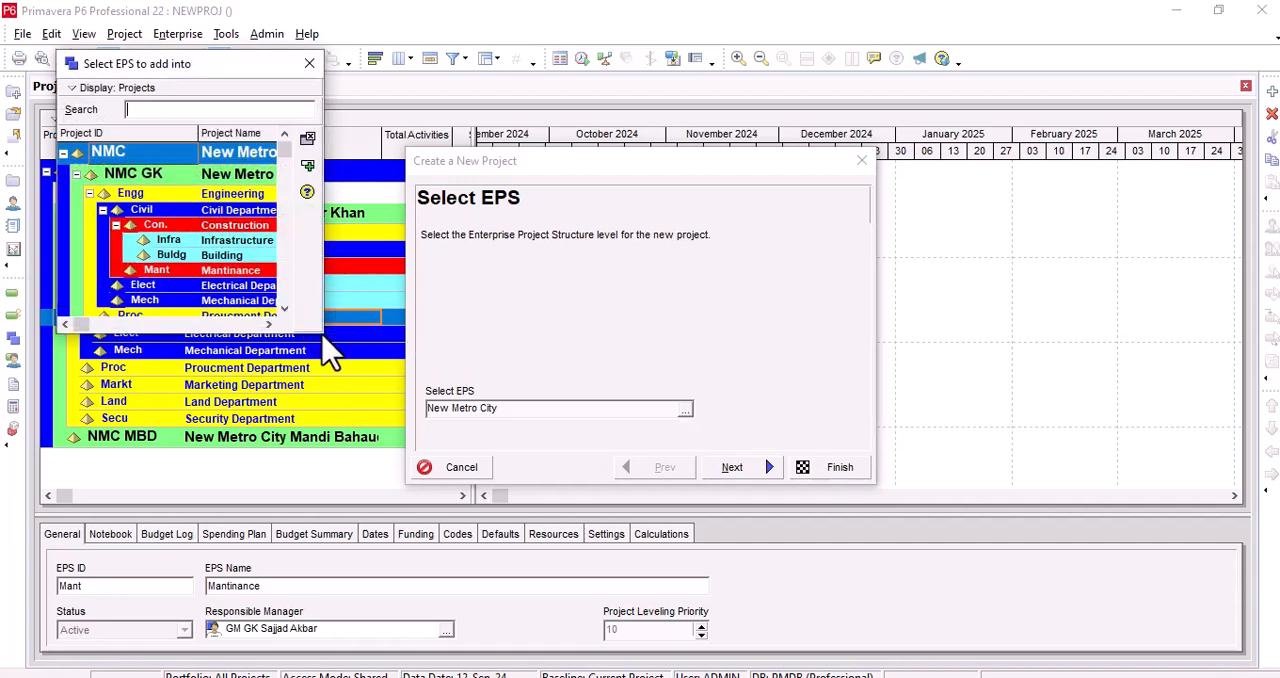
left_click_drag(322, 334, 474, 408)
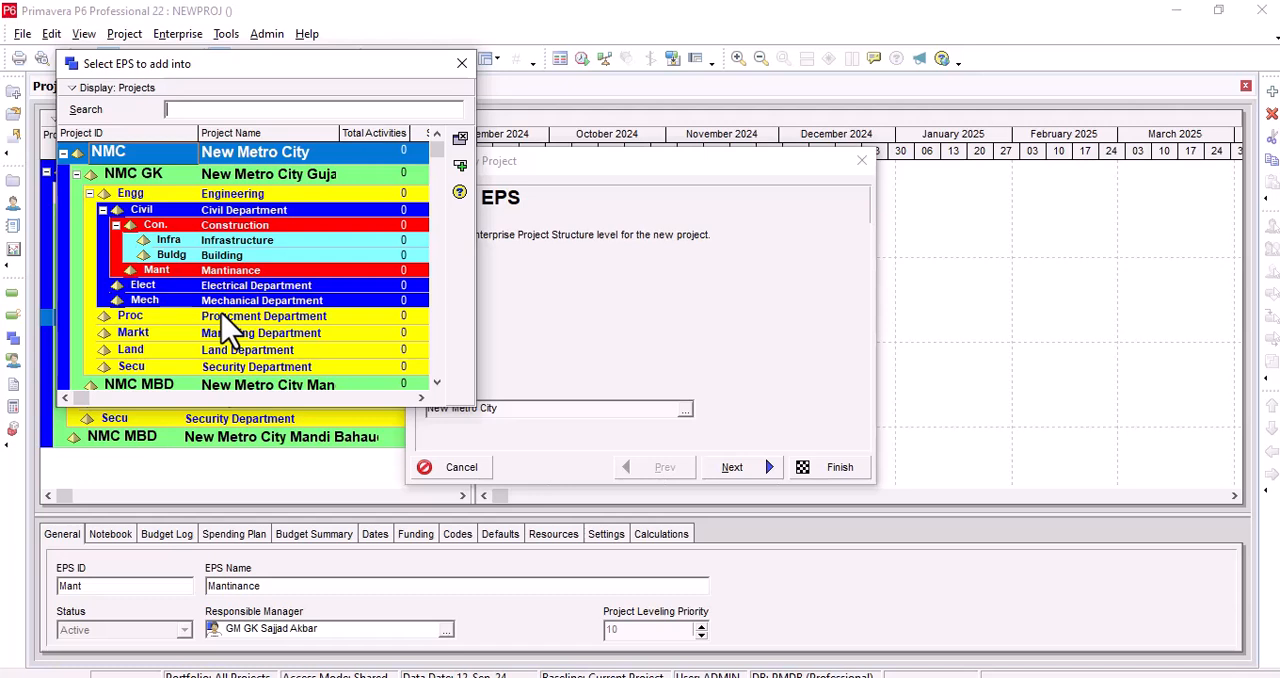
scroll(224, 324, "down", 1)
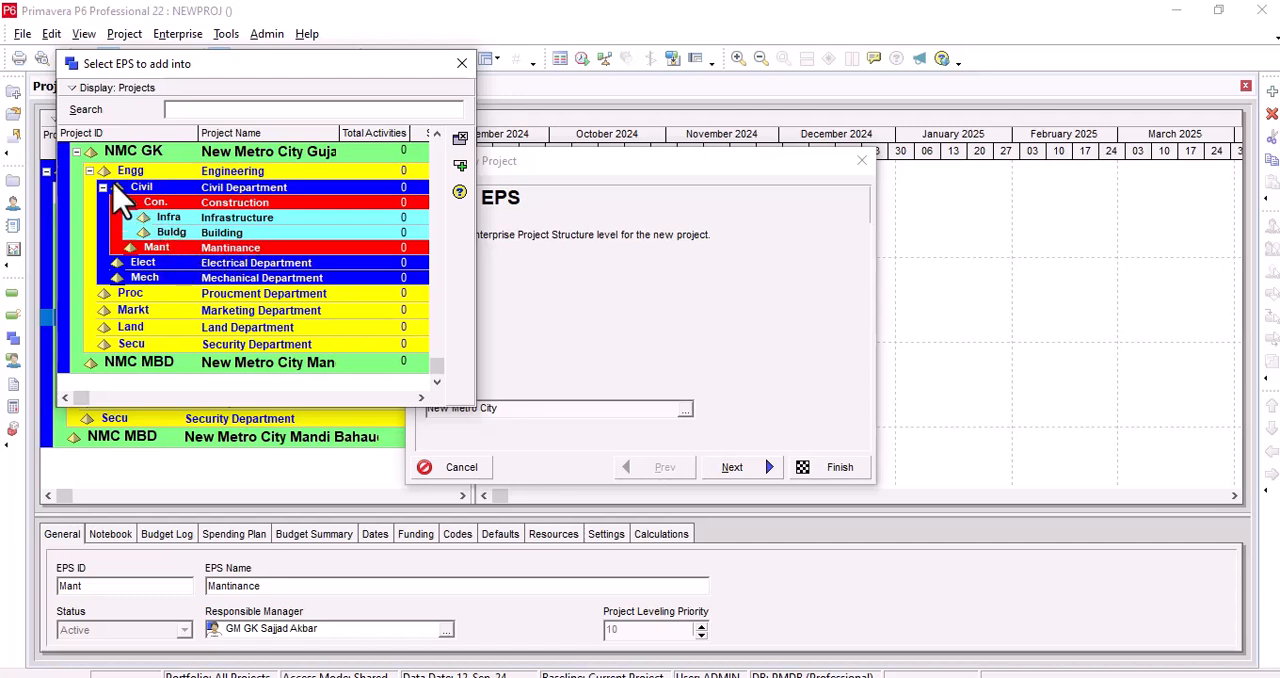
double_click(166, 232)
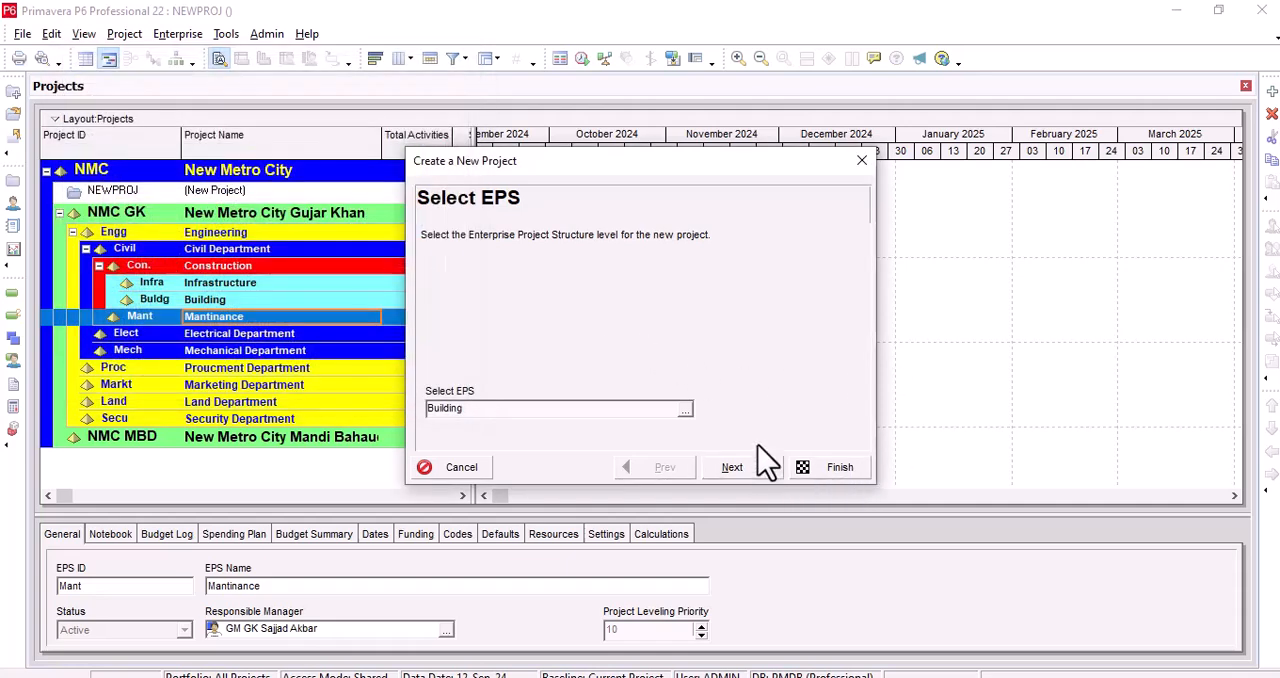
left_click(740, 468)
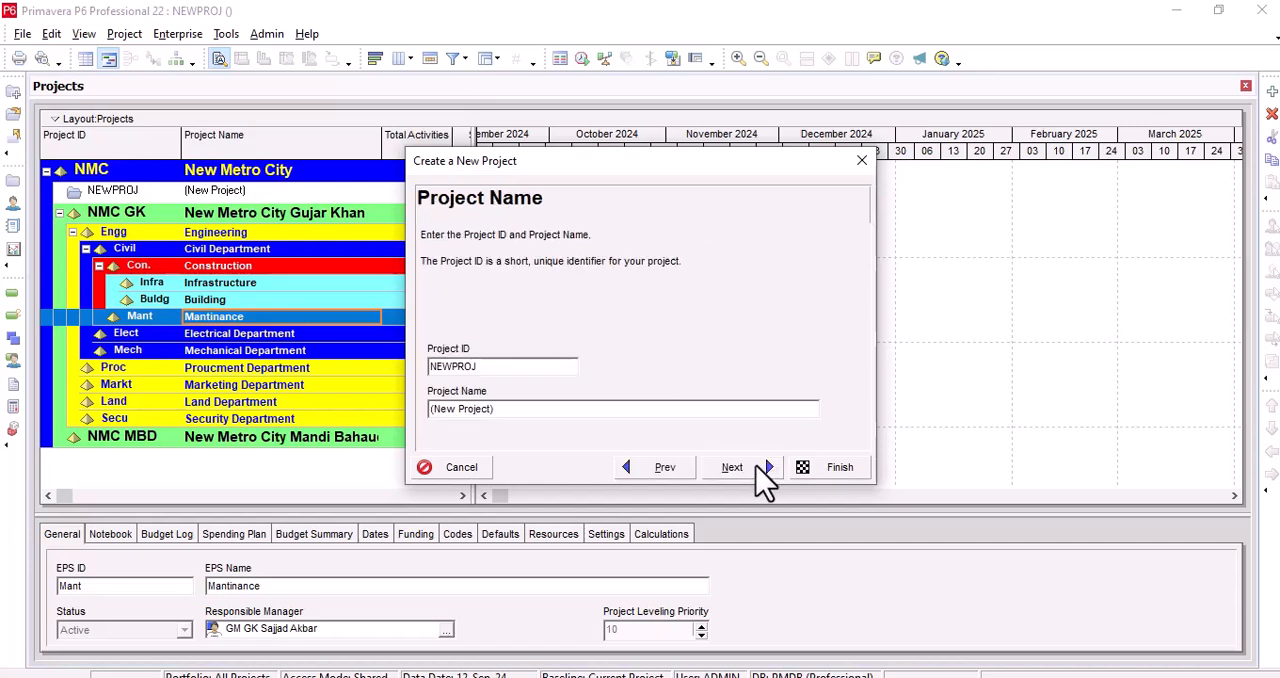
Step: Set the project ID to CSD and the project name to CONSTRUCTION OF STAFF RESIDENCE
left_click_drag(480, 367, 390, 365)
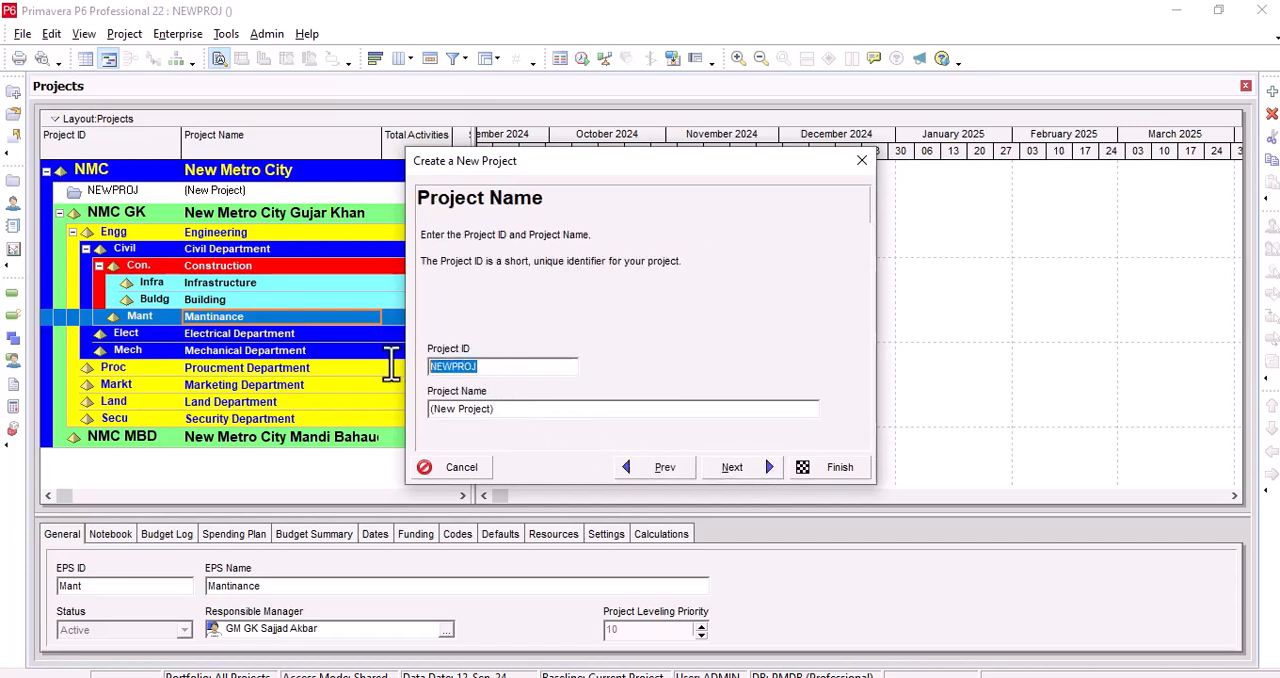
key("BackSpace")
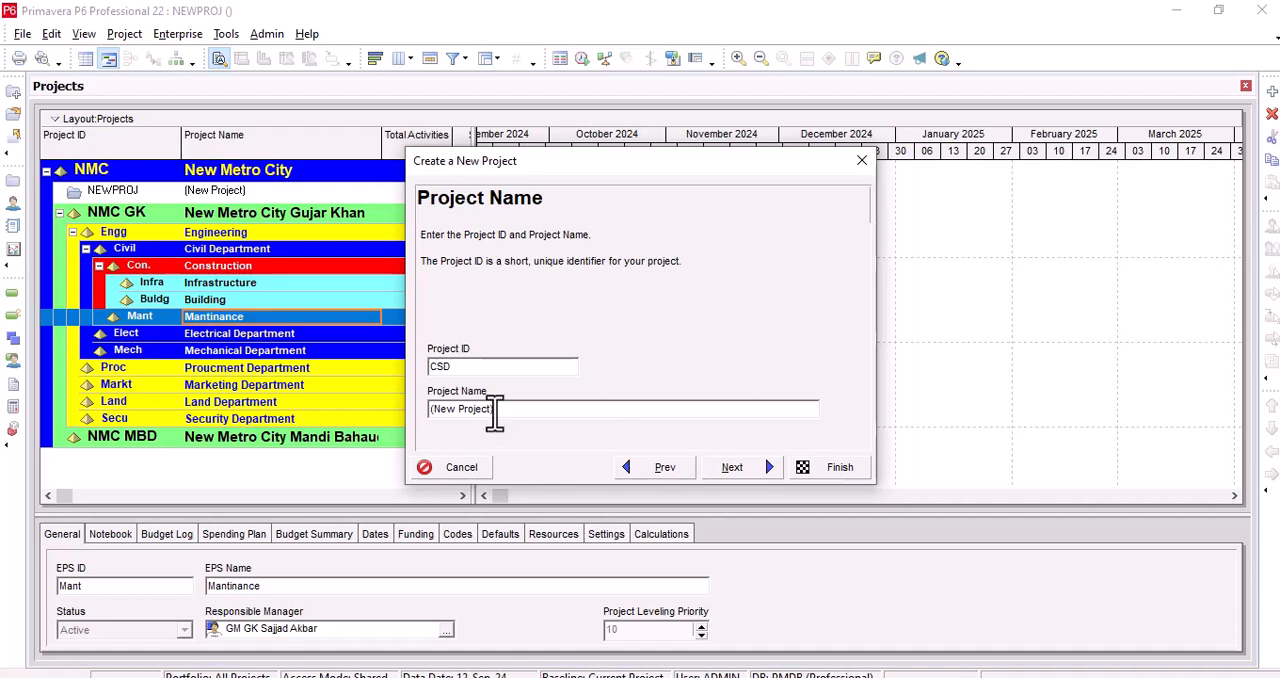
left_click_drag(494, 410, 432, 412)
key("BackSpace")
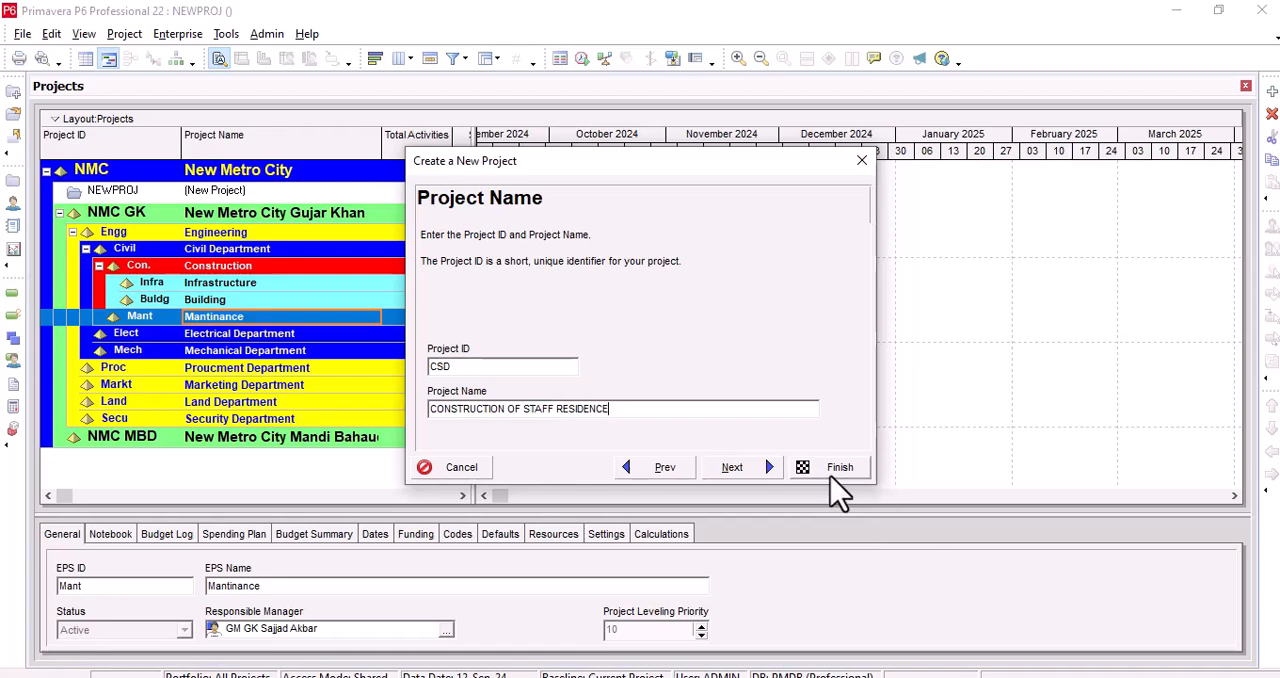
left_click(757, 475)
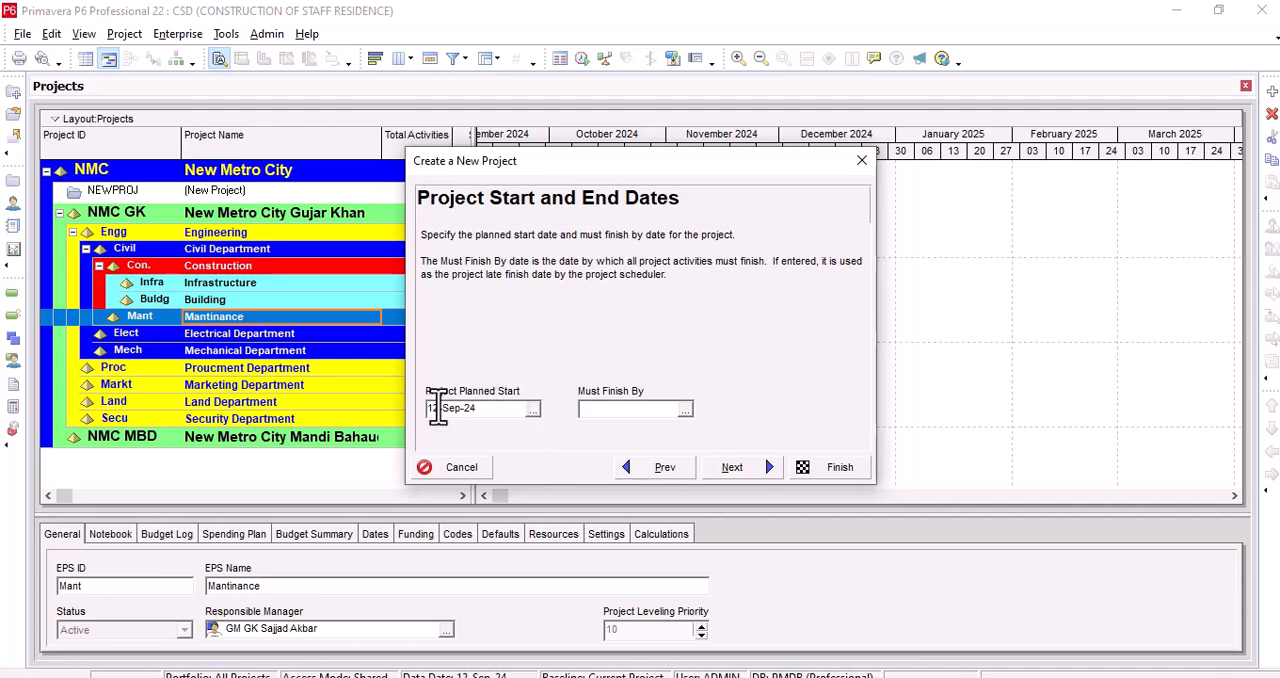
Step: Set the project's planned start to 16-Sep-24 and leave the must-finish-by date empty
left_click(535, 411)
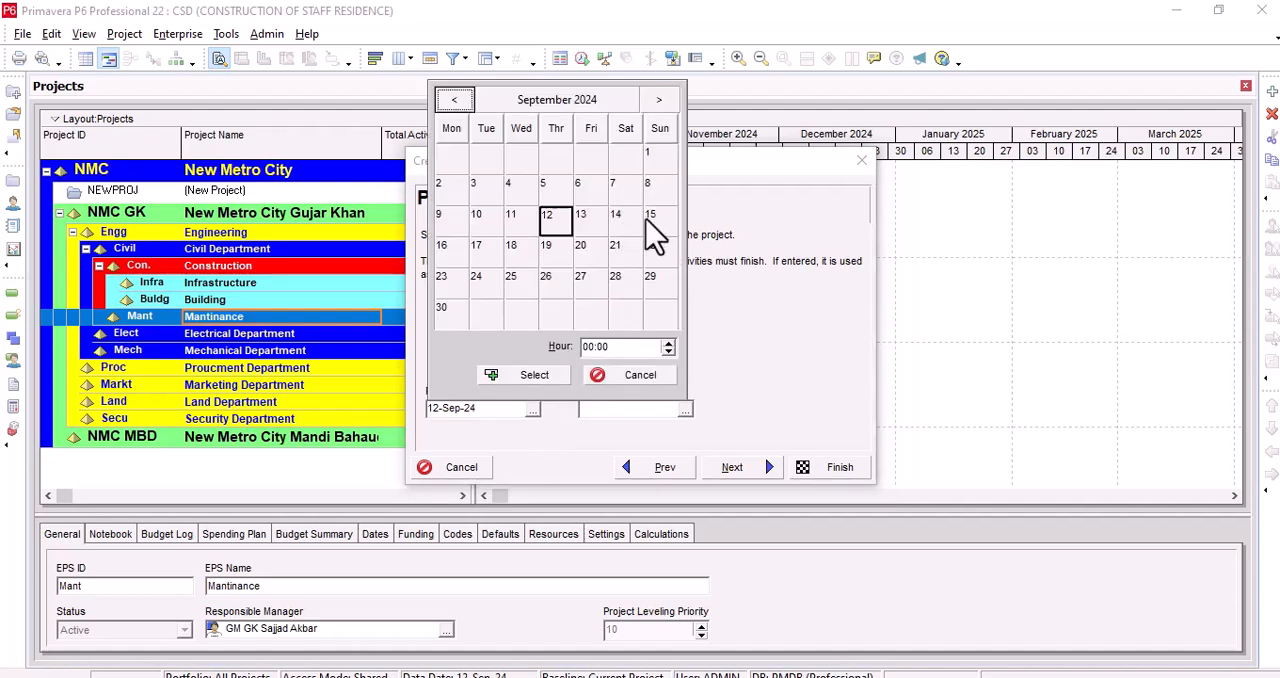
left_click(449, 250)
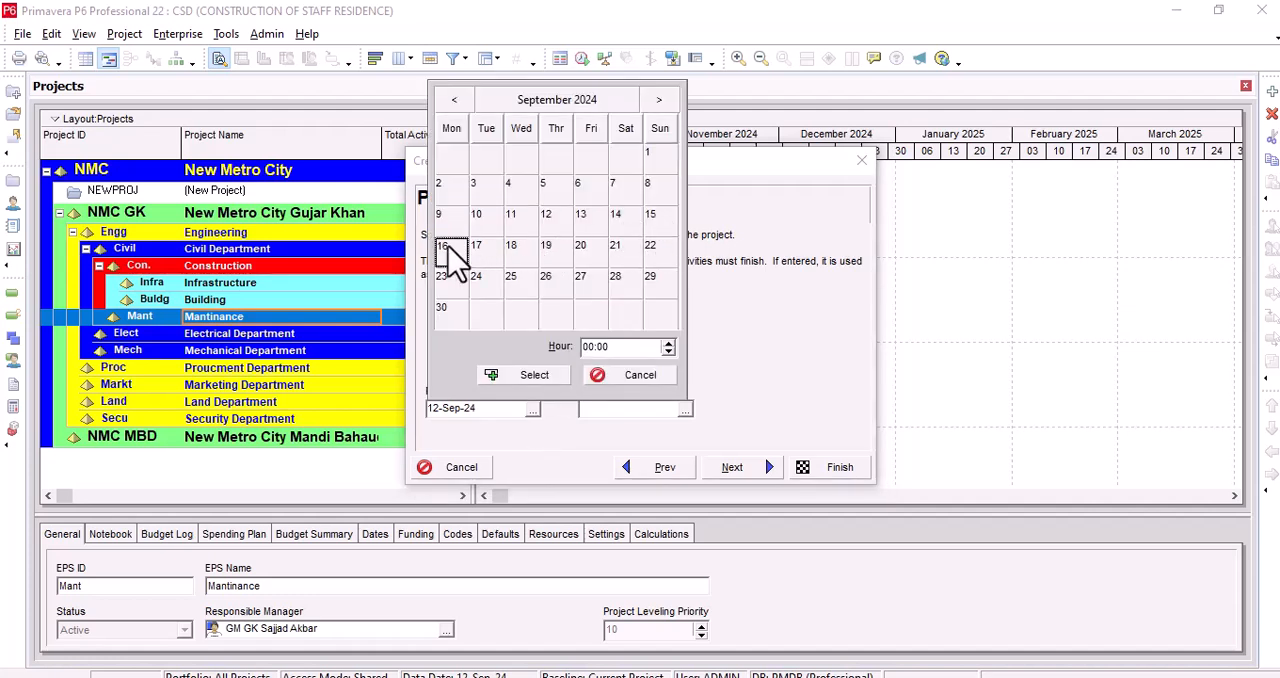
left_click(515, 377)
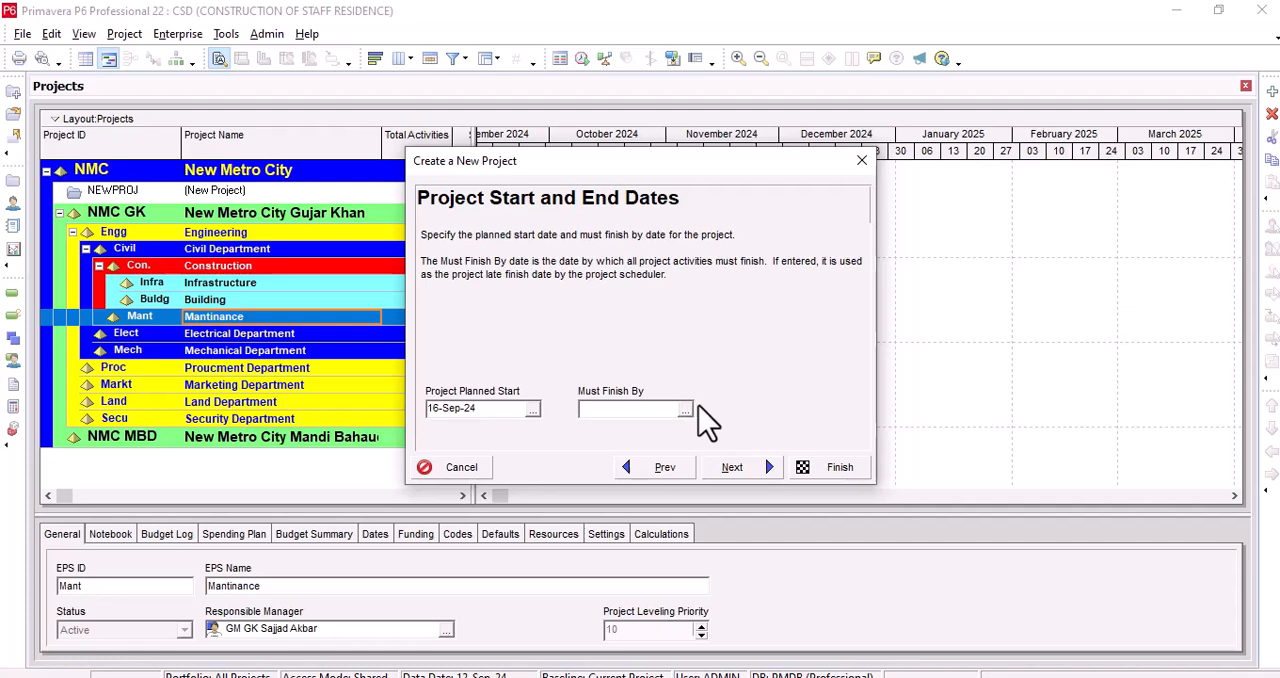
left_click(765, 468)
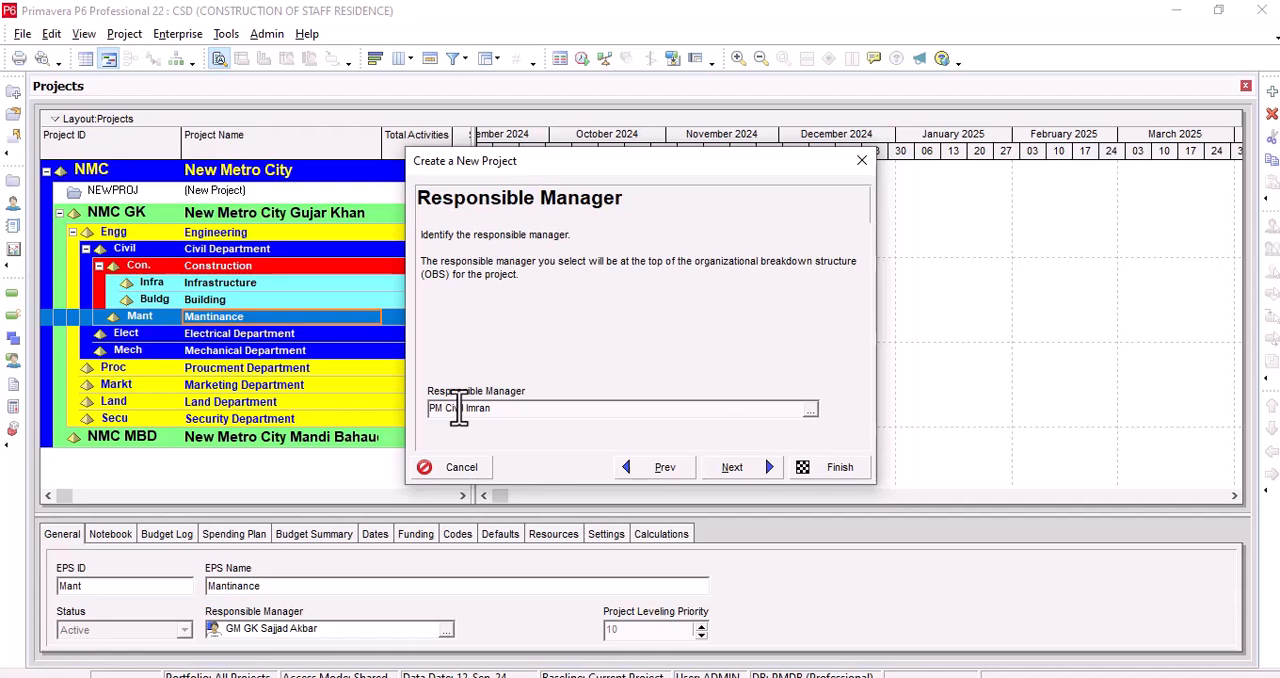
Step: Accept the default responsible manager, keep the rate type Price / Unit and finish creating the project
left_click(765, 470)
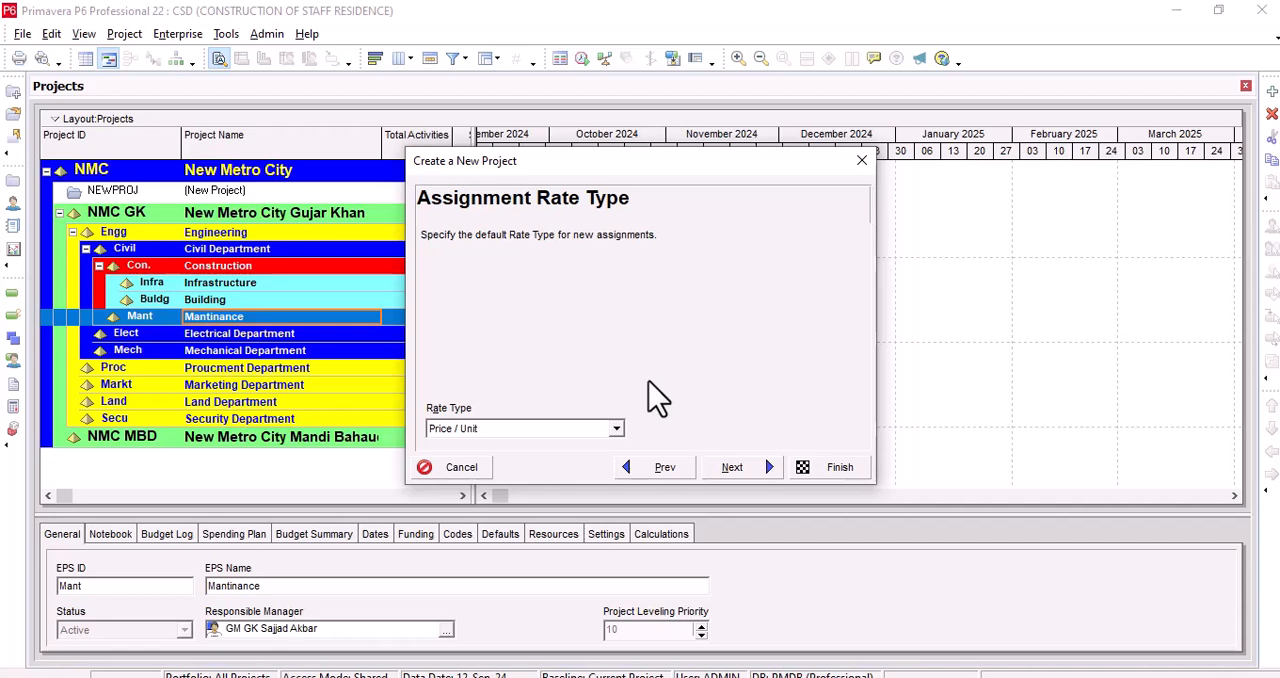
left_click(616, 429)
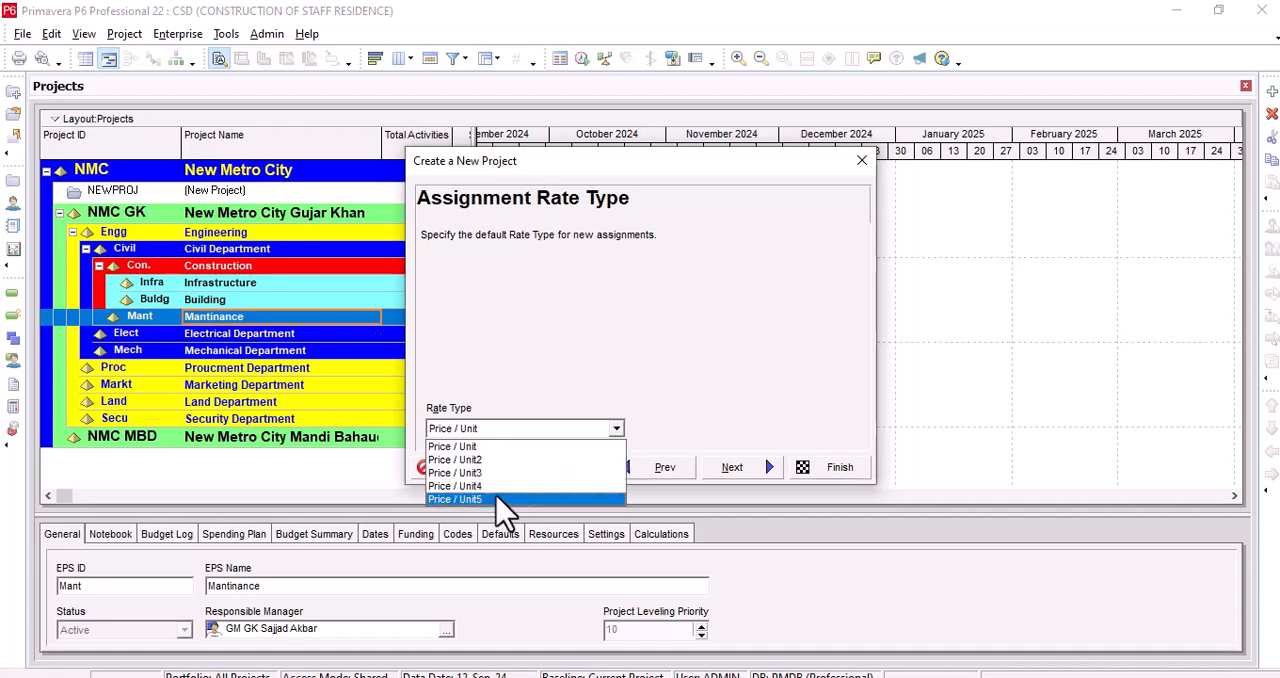
left_click(705, 392)
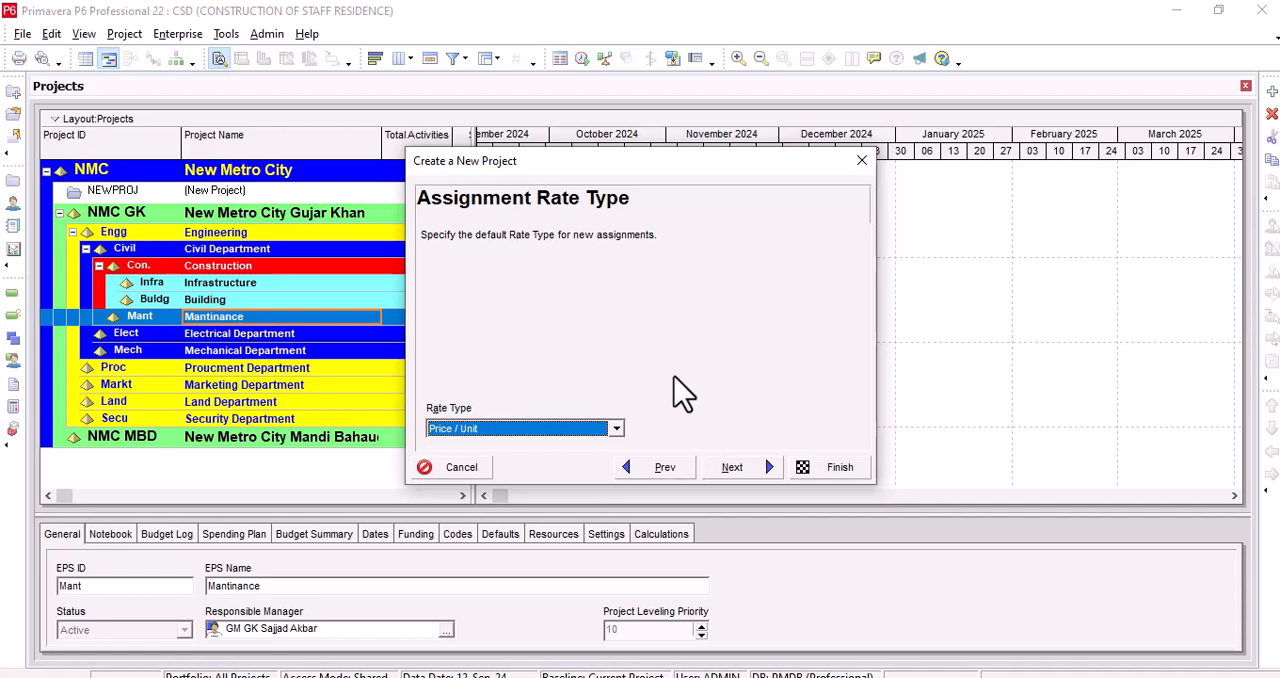
left_click(738, 469)
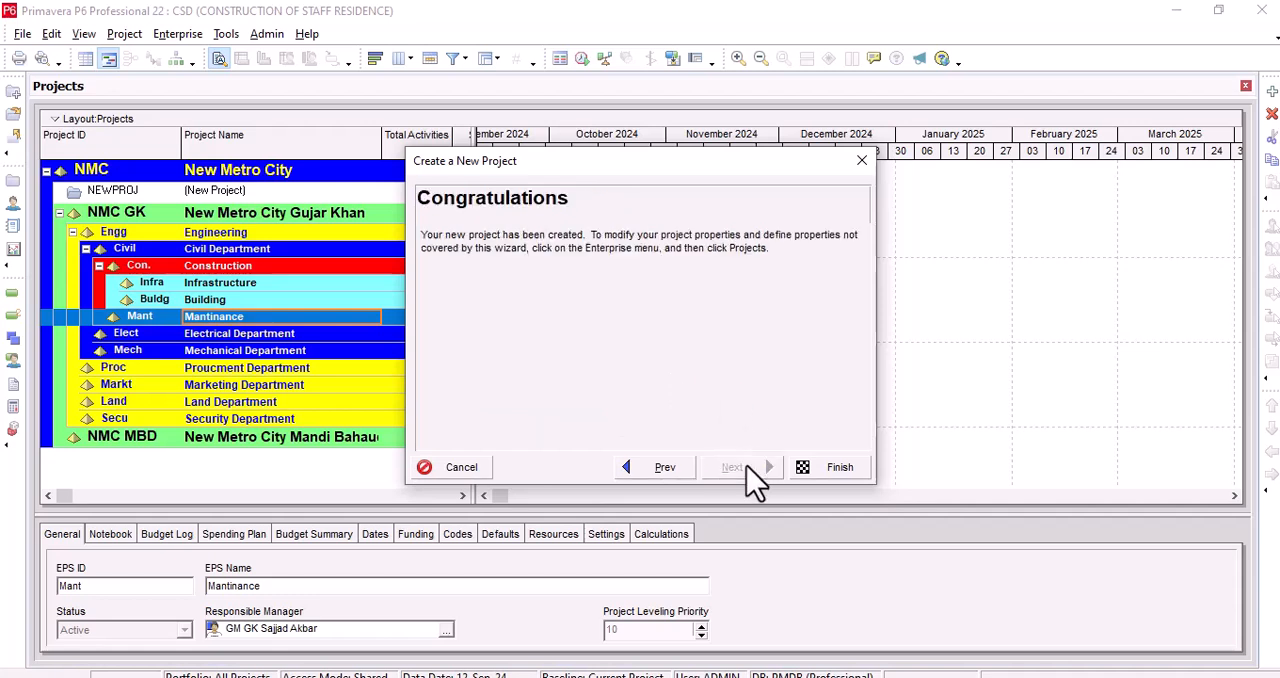
left_click(837, 466)
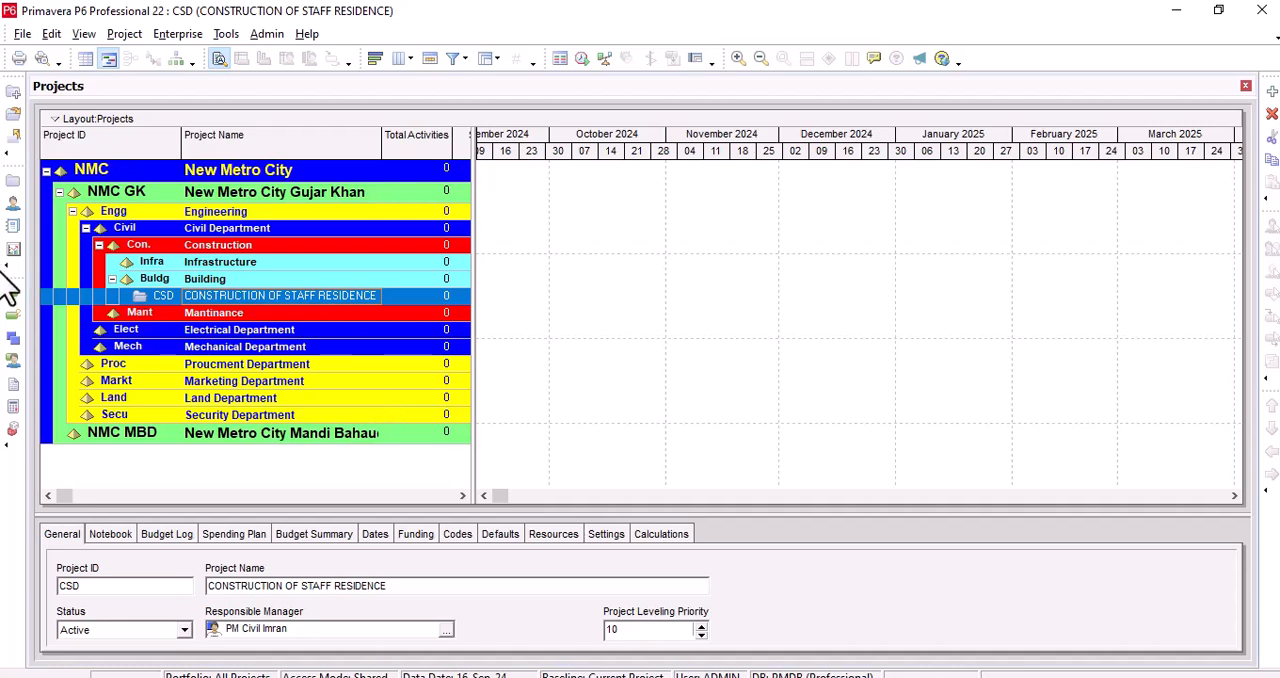
Step: Open the CSD project, CONSTRUCTION OF STAFF RESIDENCE, from the Building node
left_click(22, 34)
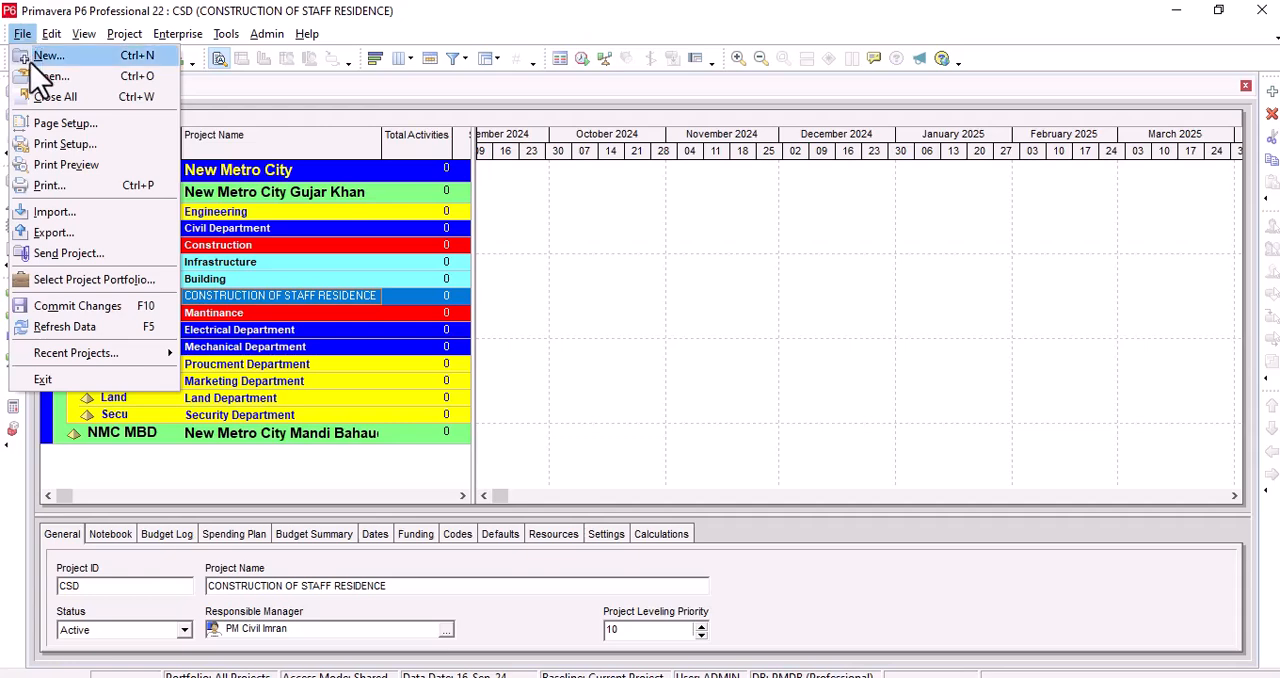
left_click(52, 78)
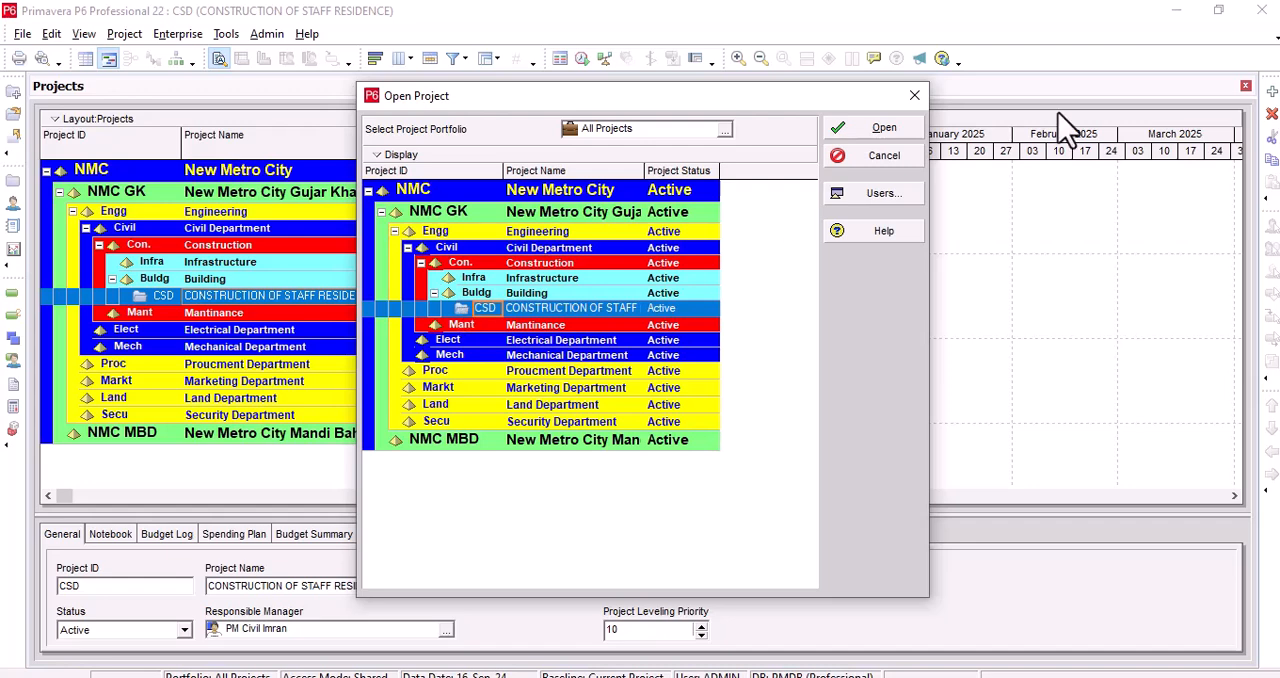
left_click(898, 130)
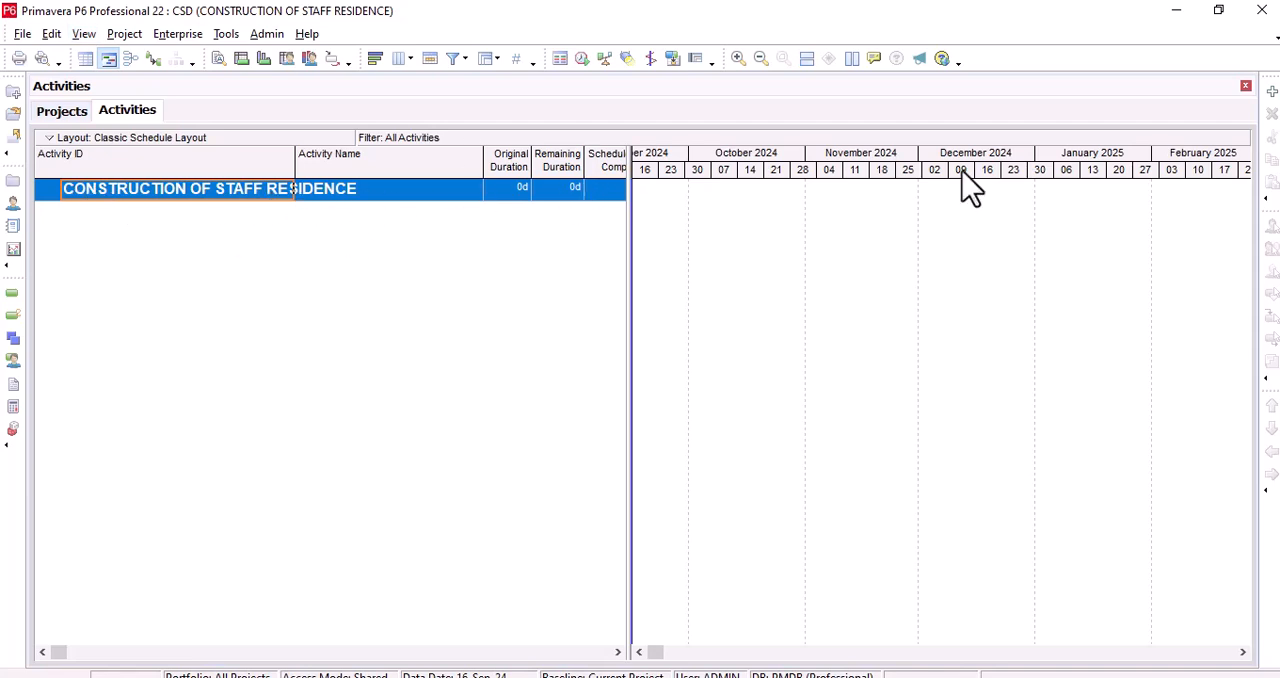
Step: Group the project's activities by WBS in the Group and Sort settings and apply the grouping
left_click(84, 36)
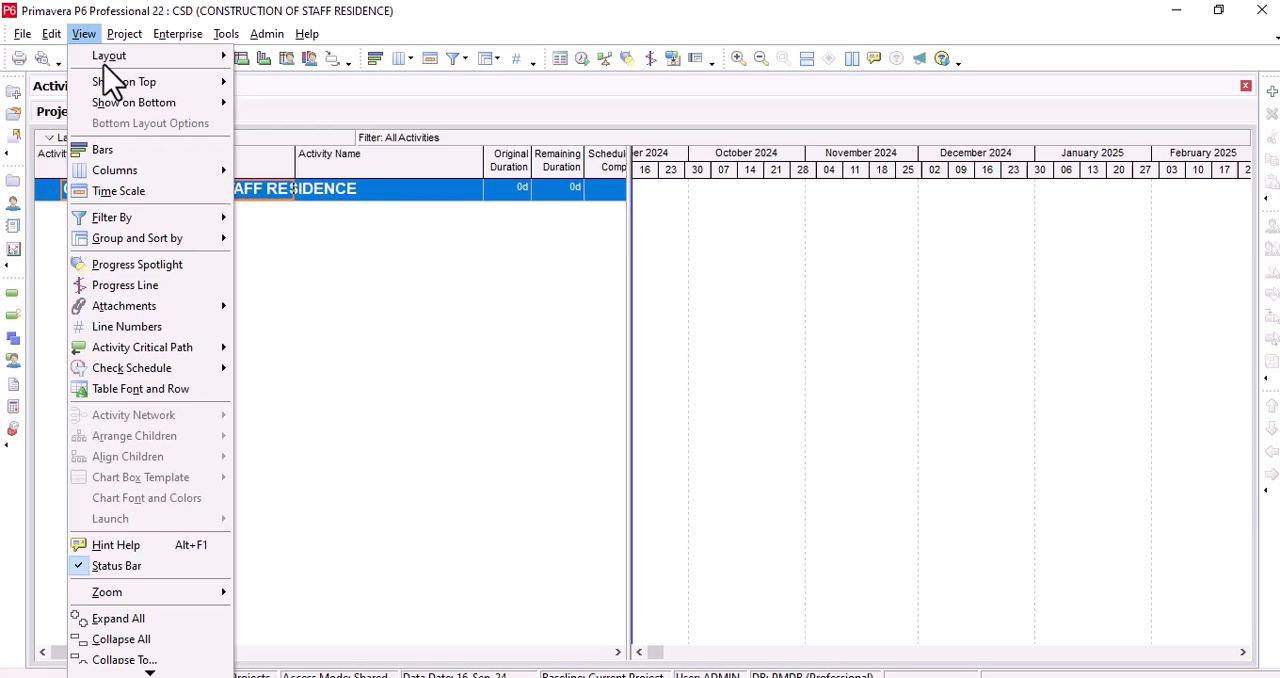
left_click(168, 241)
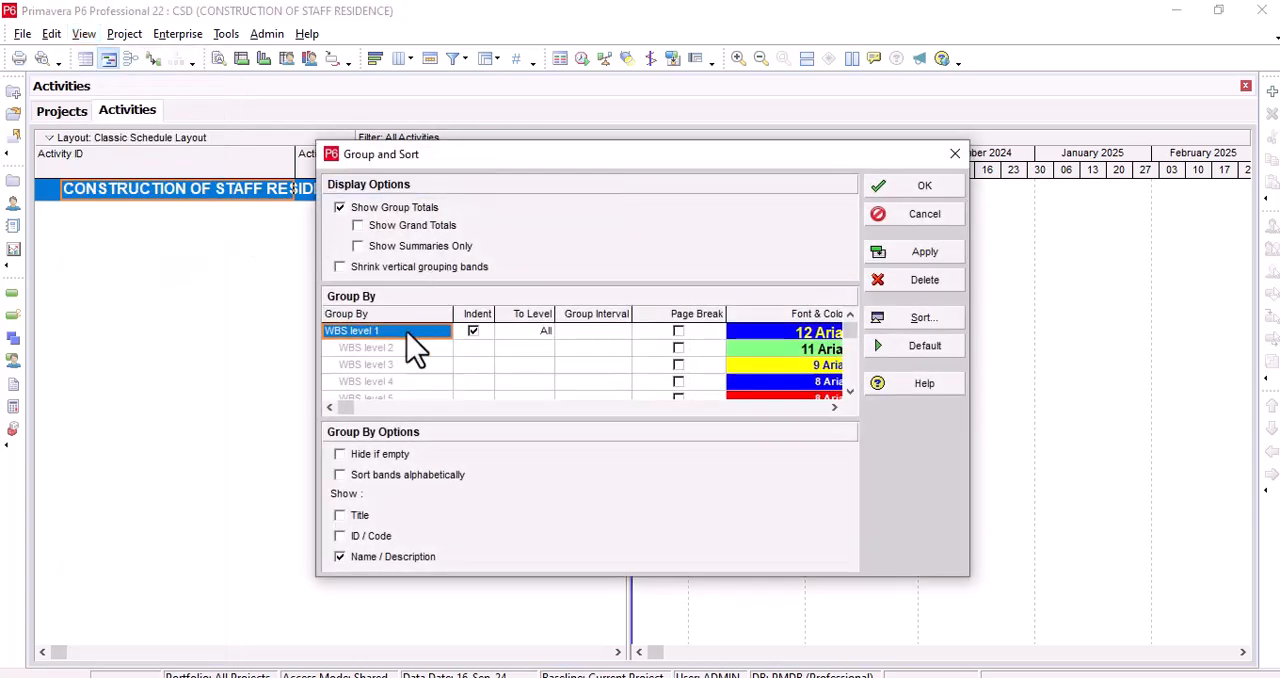
left_click(404, 331)
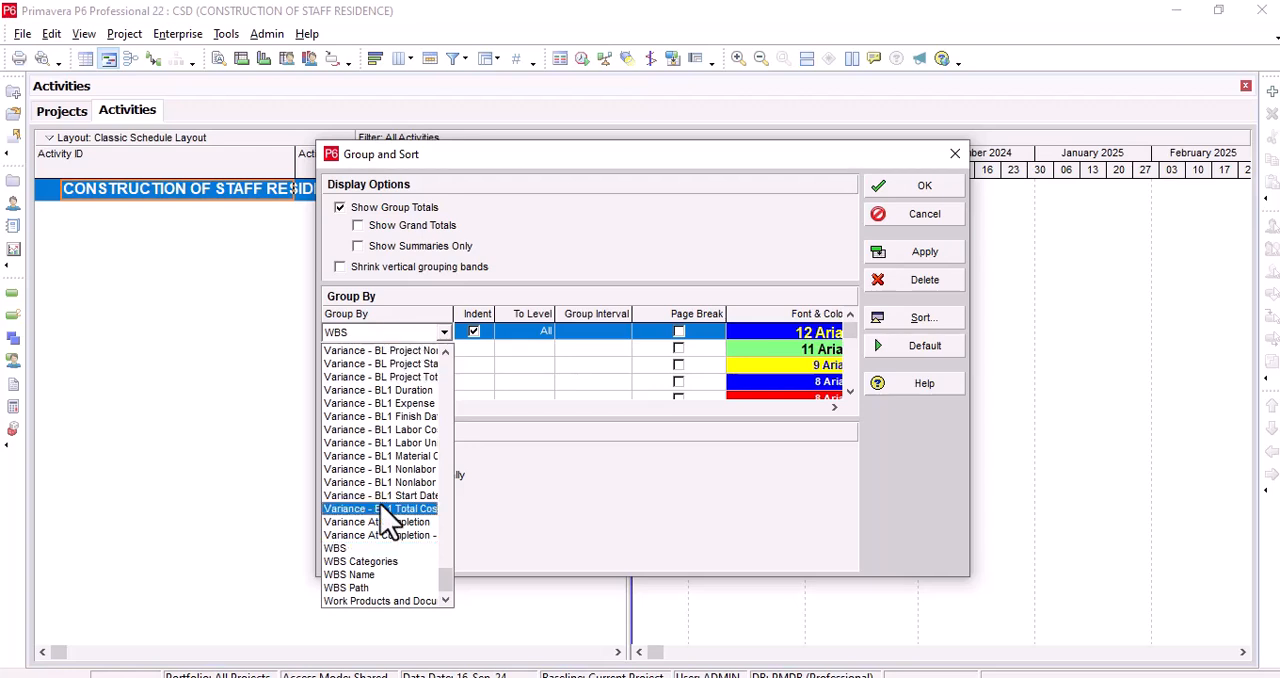
left_click(338, 549)
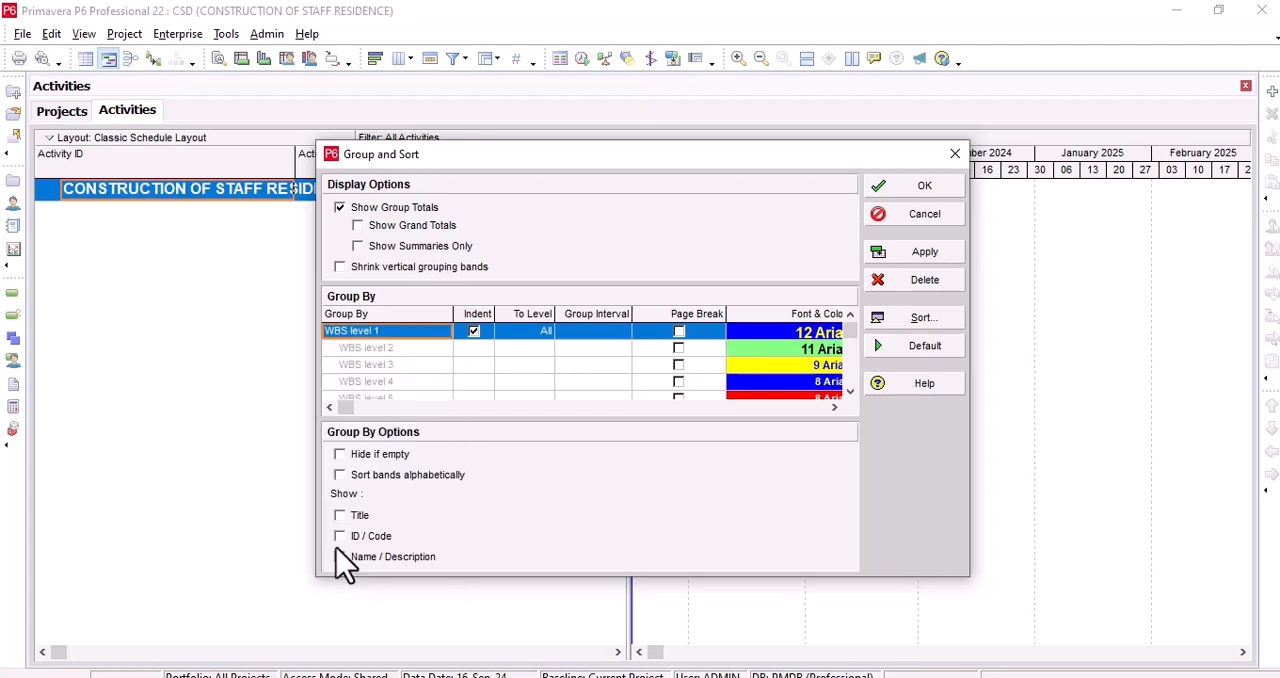
left_click(925, 251)
left_click(913, 192)
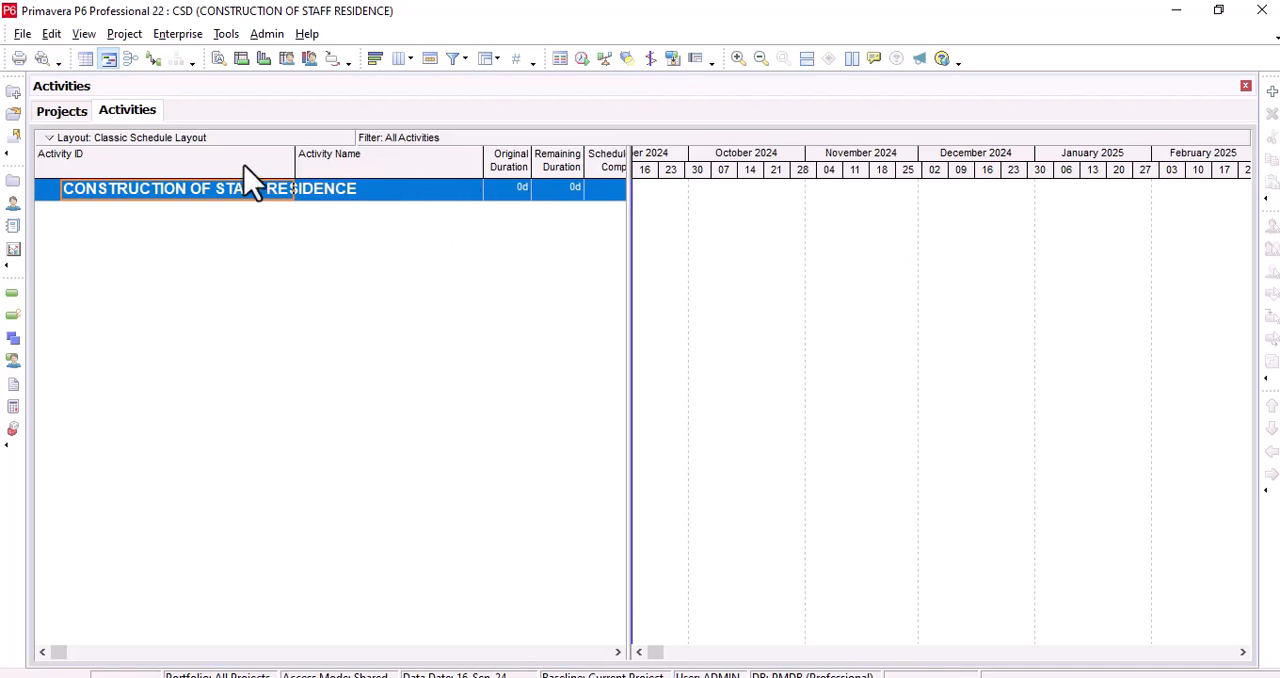
Step: Widen the Activity ID column to fit the full project name and narrow the activity table beside the Gantt chart
left_click_drag(302, 162, 369, 163)
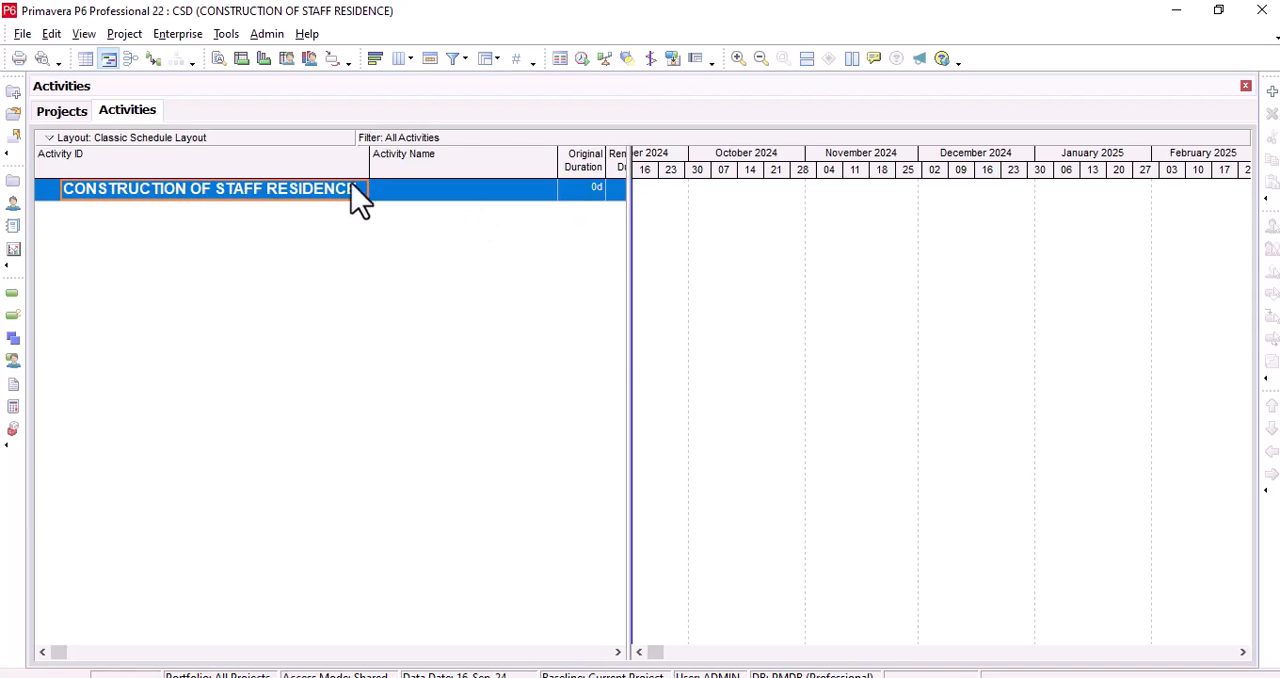
left_click_drag(368, 153, 366, 153)
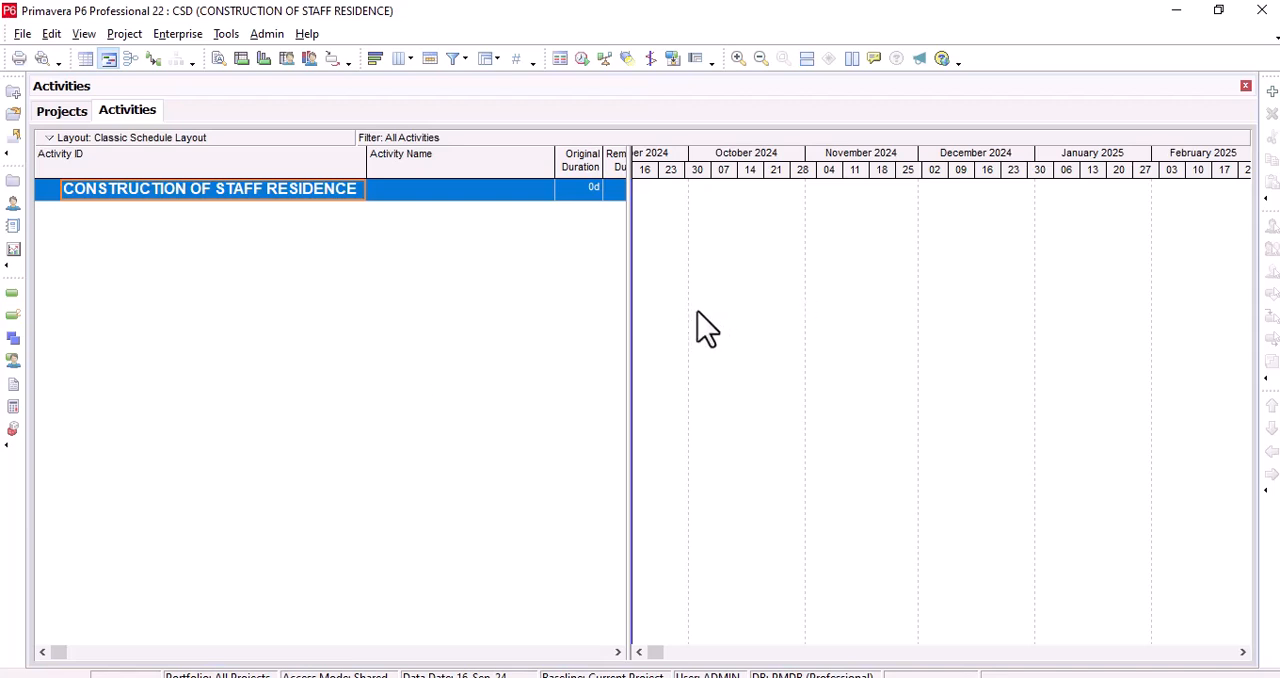
mouse_move(630, 349)
left_mouse_down()
mouse_move(711, 334)
mouse_move(610, 343)
left_mouse_up()
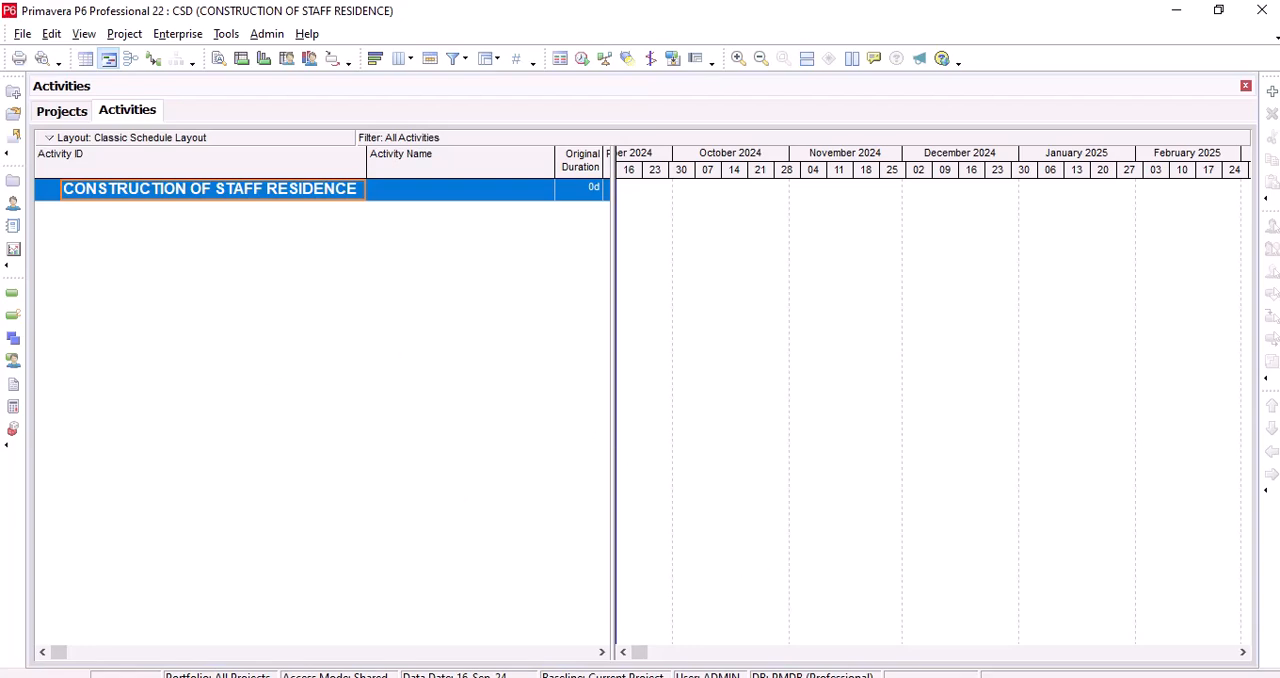
Step: Switch to Adobe Acrobat and review the activities and durations of every phase in the Project Activity Table, from preparation to final
left_click(838, 676)
left_click(212, 30)
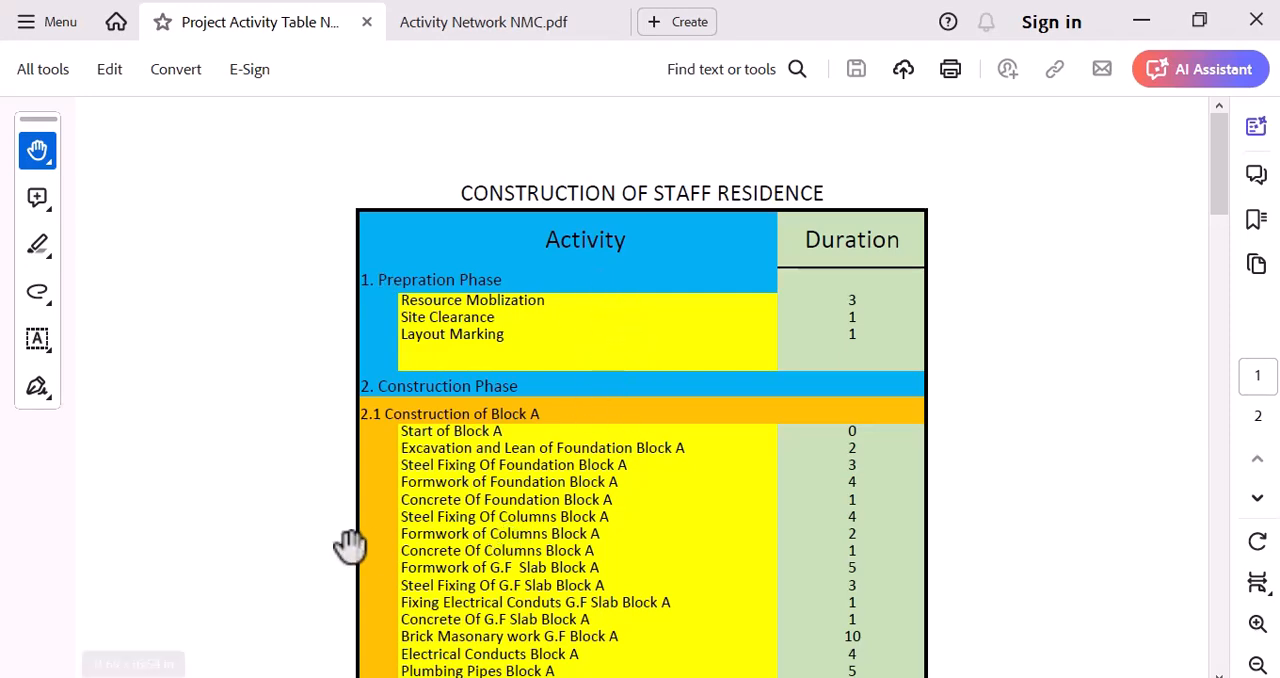
left_click(1257, 623)
left_click_drag(885, 570, 560, 410)
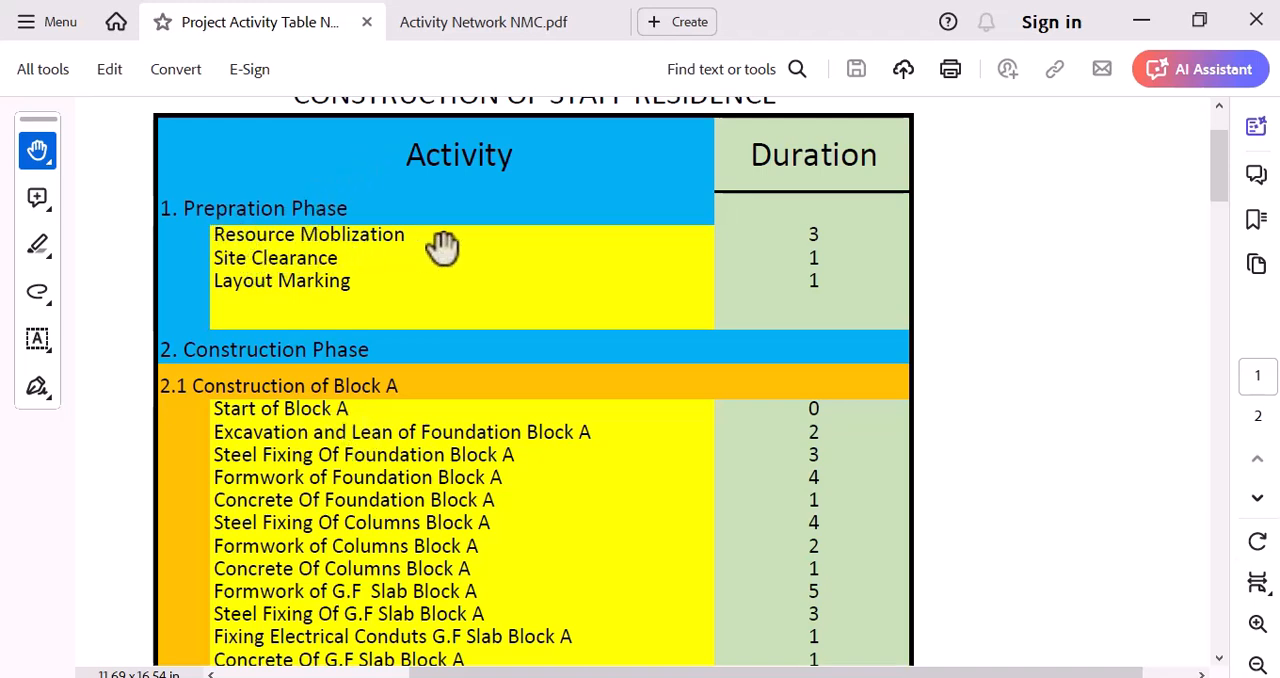
scroll(329, 329, "down", 4)
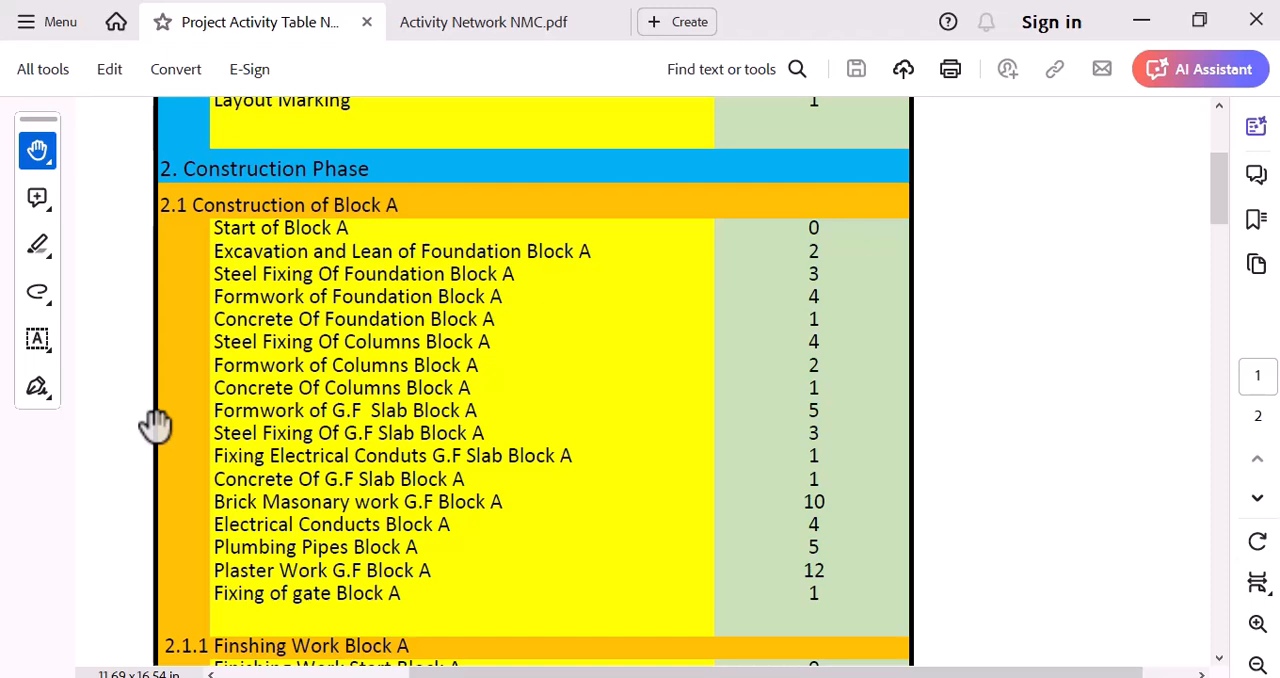
scroll(355, 553, "down", 4)
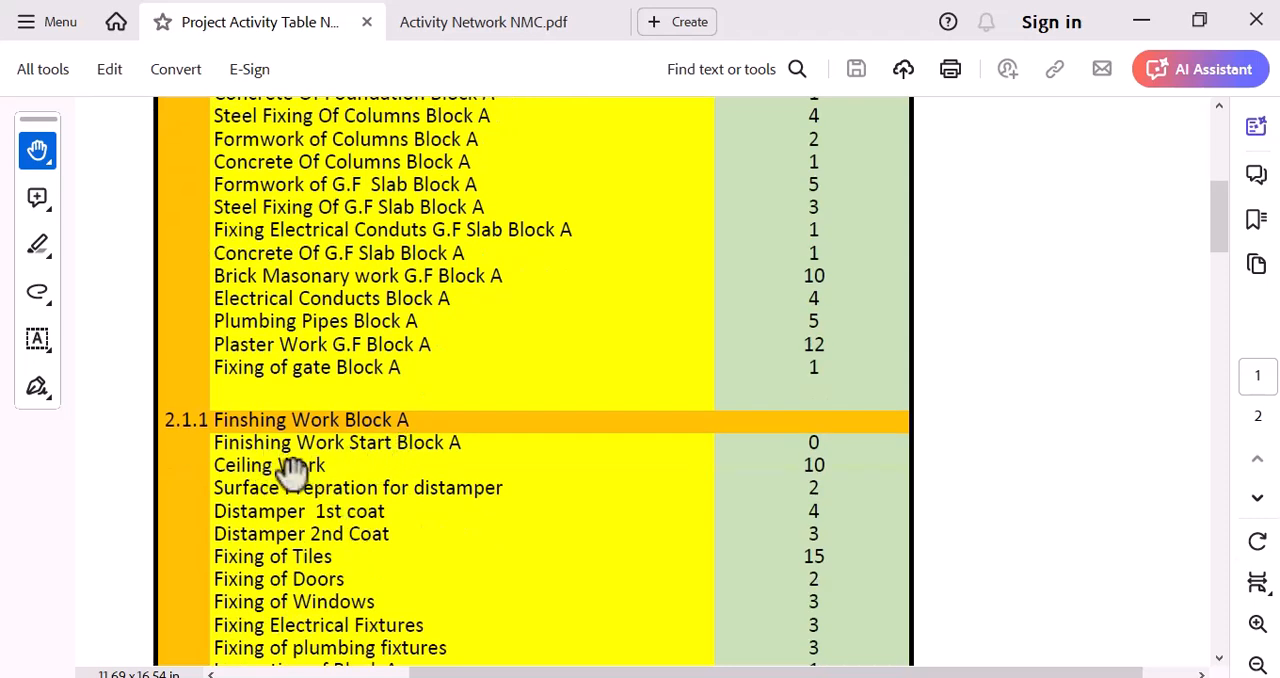
scroll(291, 474, "down", 1)
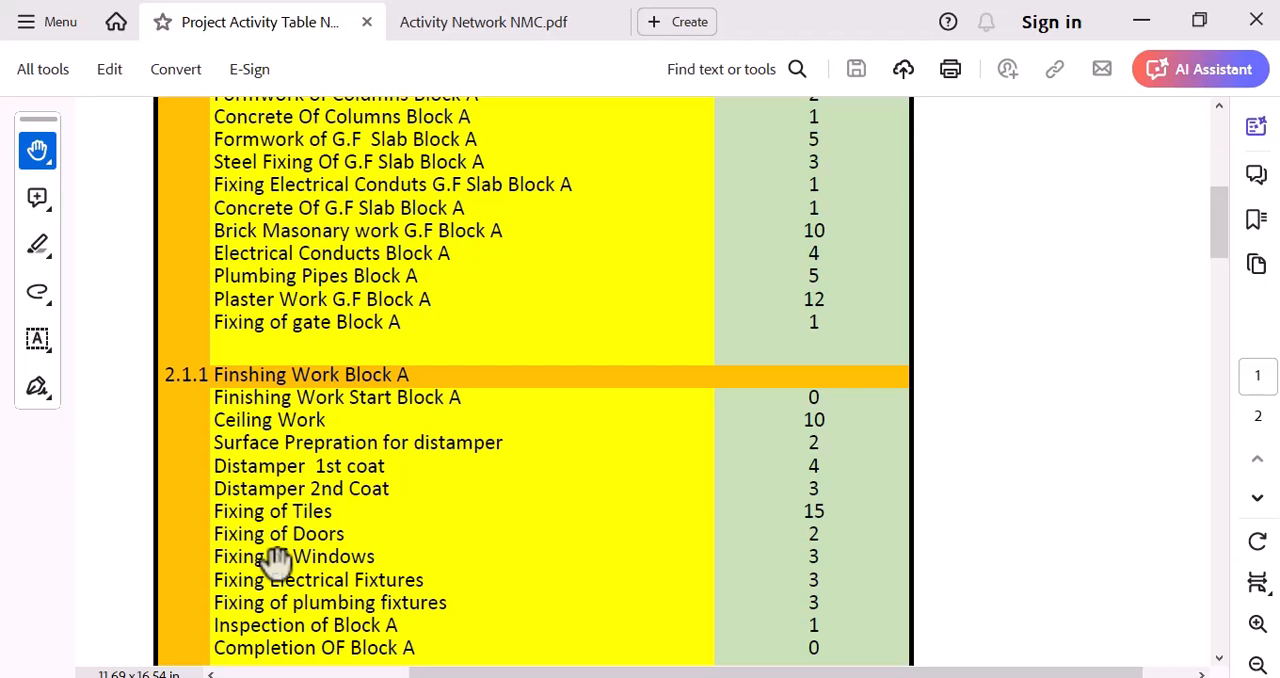
scroll(288, 612, "down", 1)
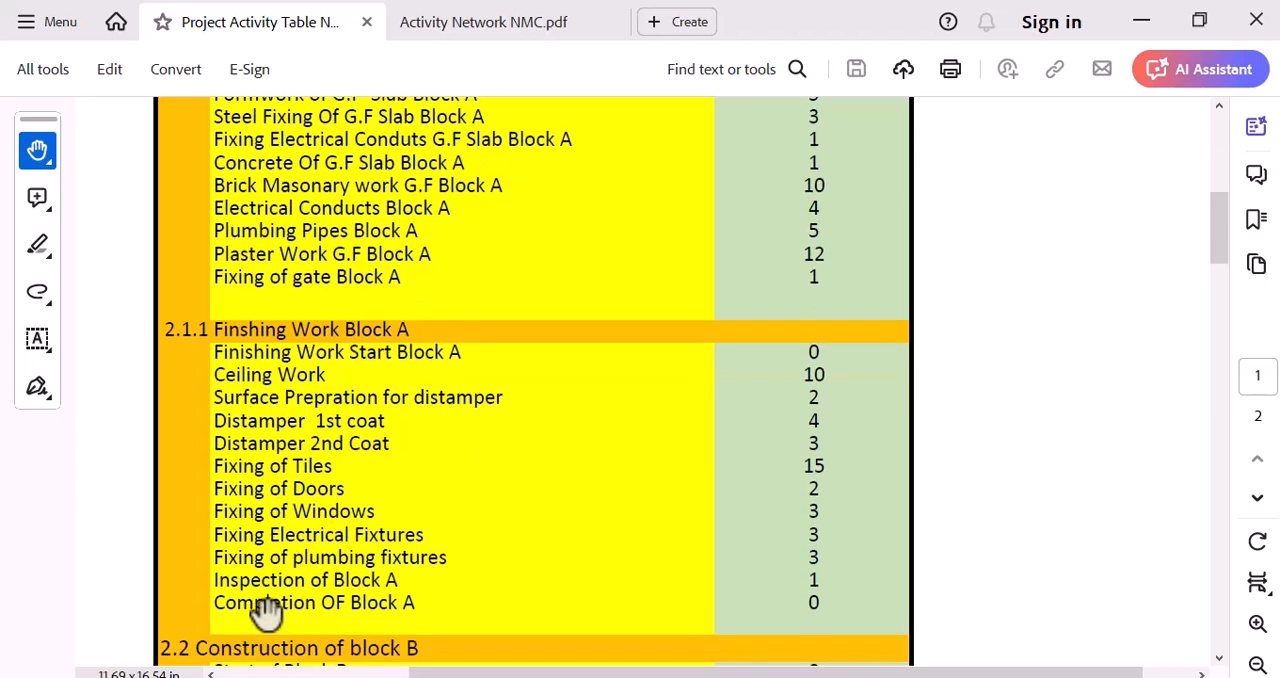
scroll(285, 600, "down", 5)
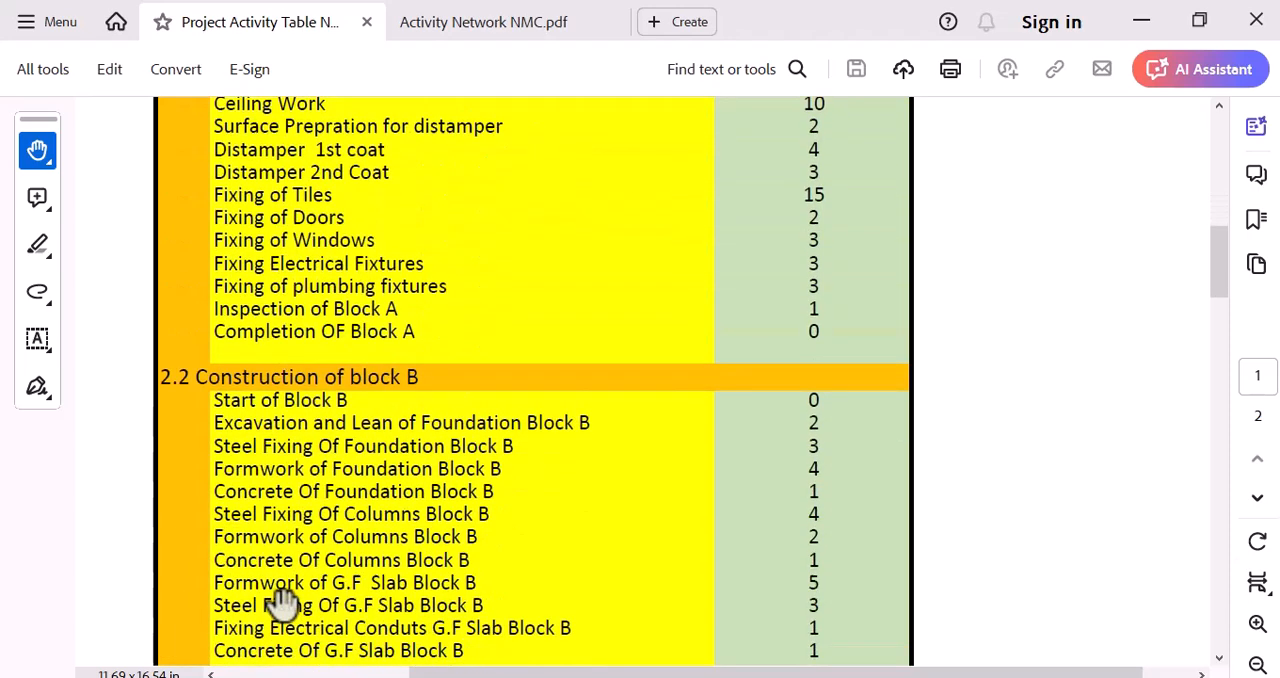
scroll(286, 600, "up", 4)
scroll(286, 600, "down", 5)
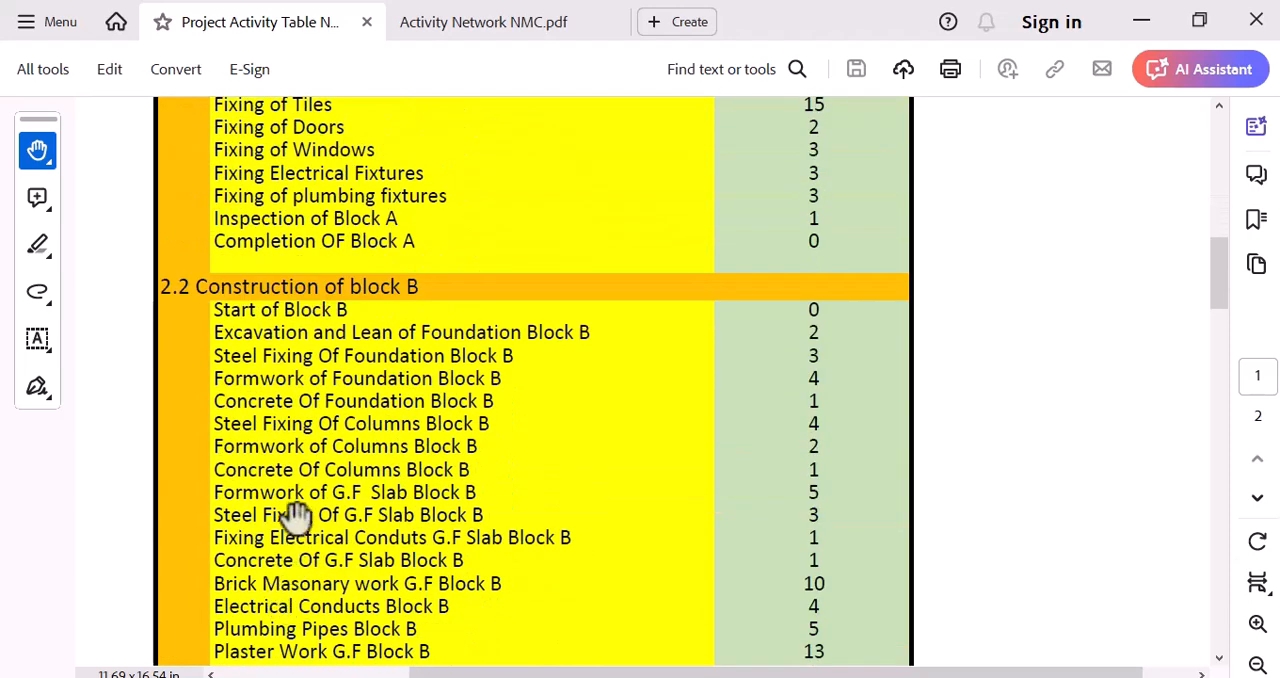
scroll(250, 312, "down", 6)
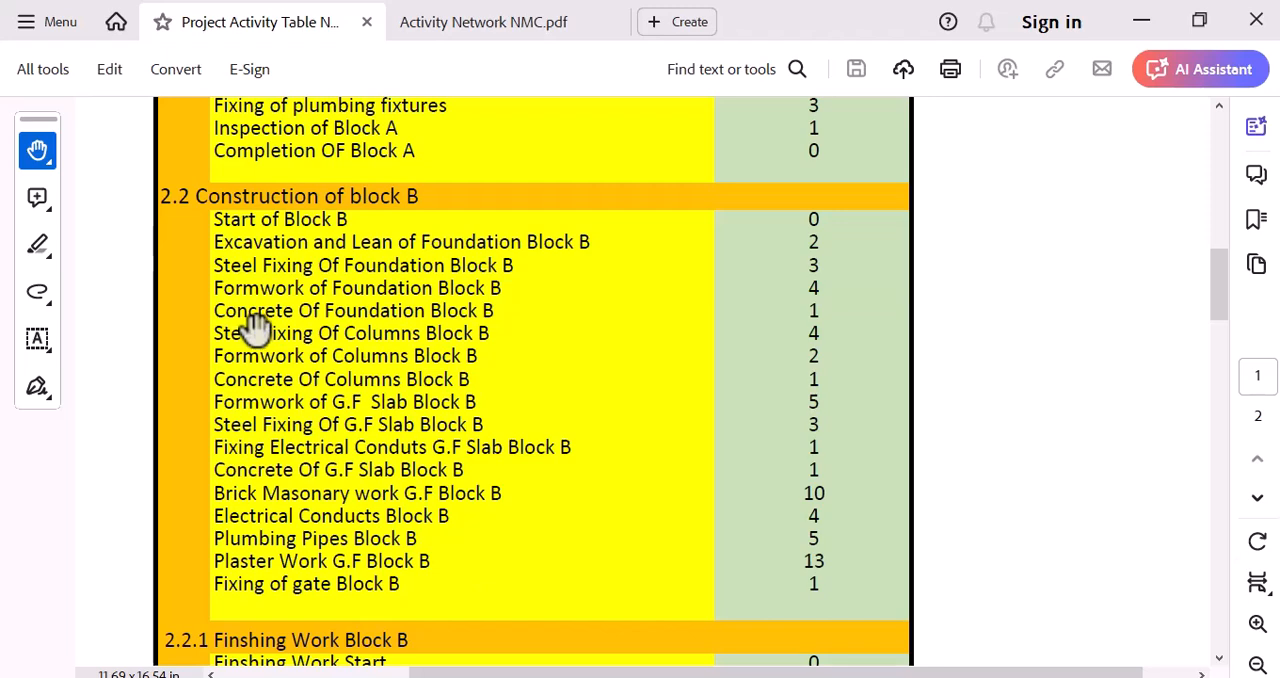
scroll(255, 326, "down", 7)
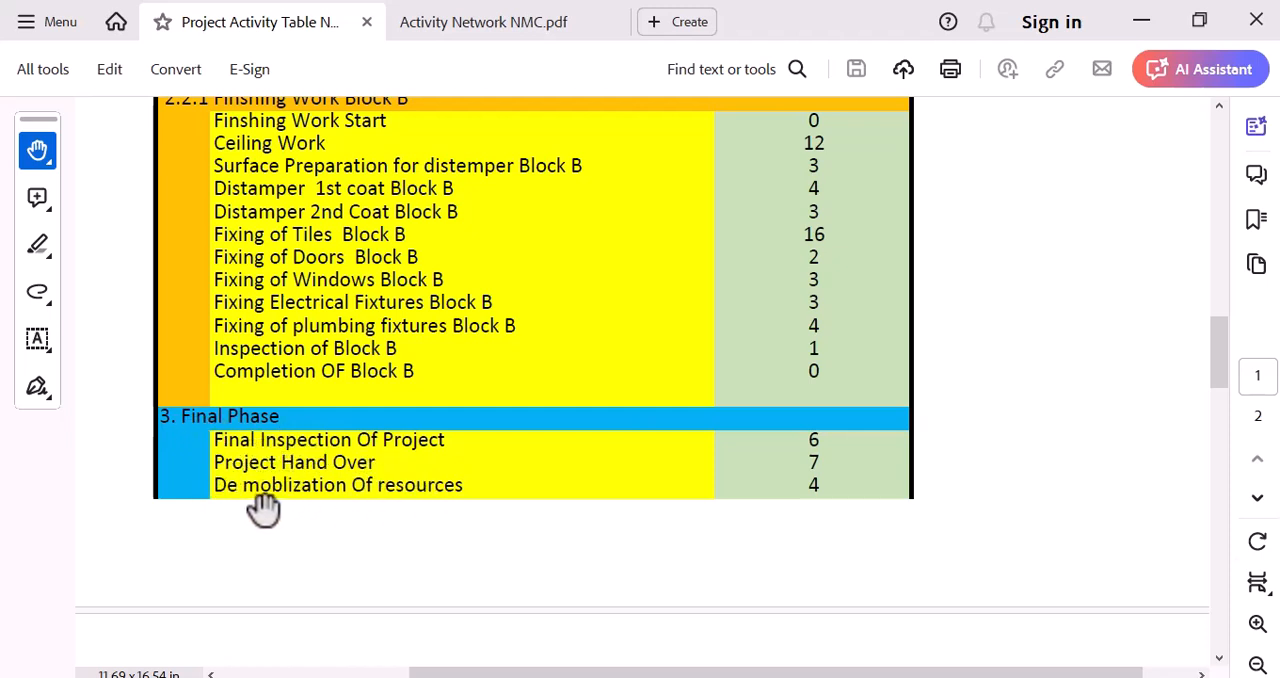
scroll(635, 498, "up", 5)
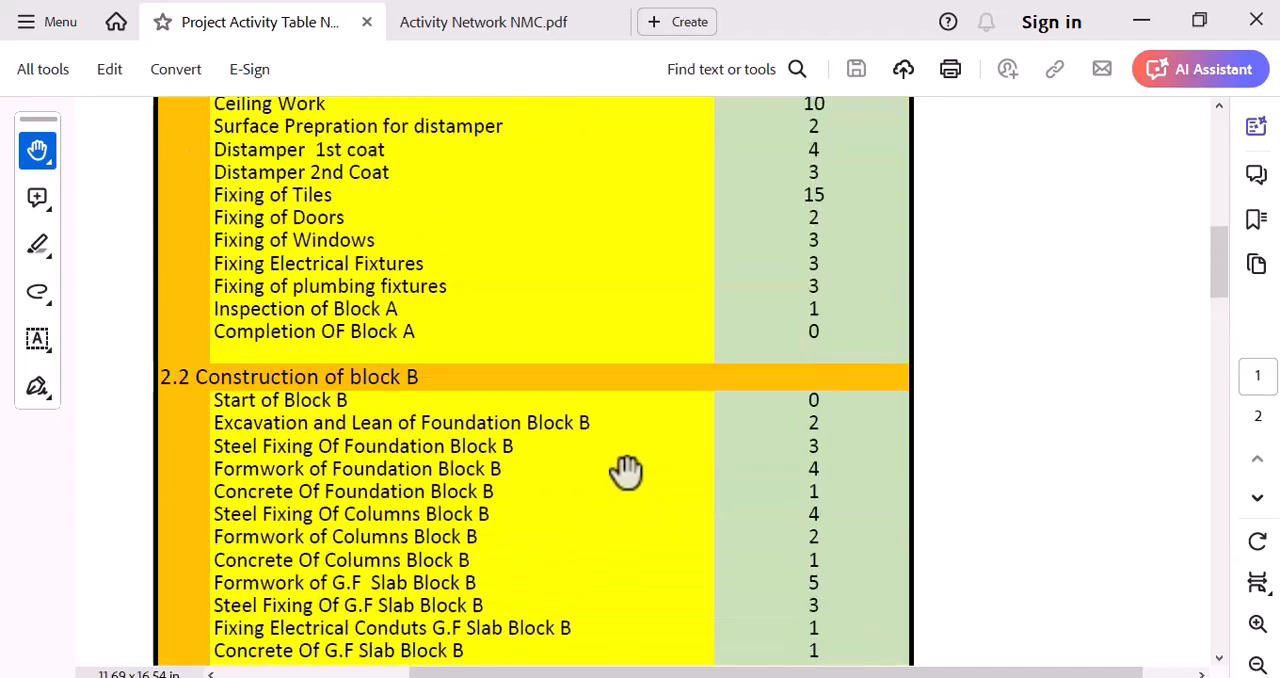
scroll(626, 472, "up", 10)
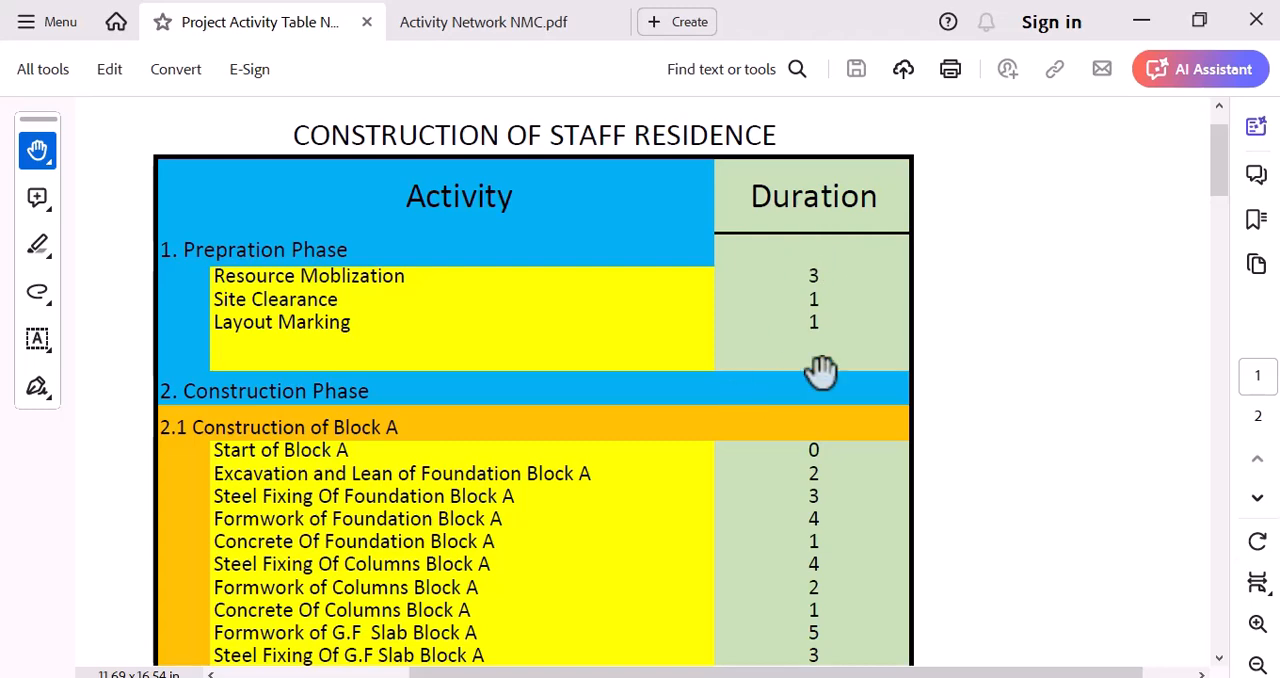
Step: Examine the Activity Network PDF, following the Block A and Block B activity sequences, the critical path and the phase durations
mouse_move(897, 677)
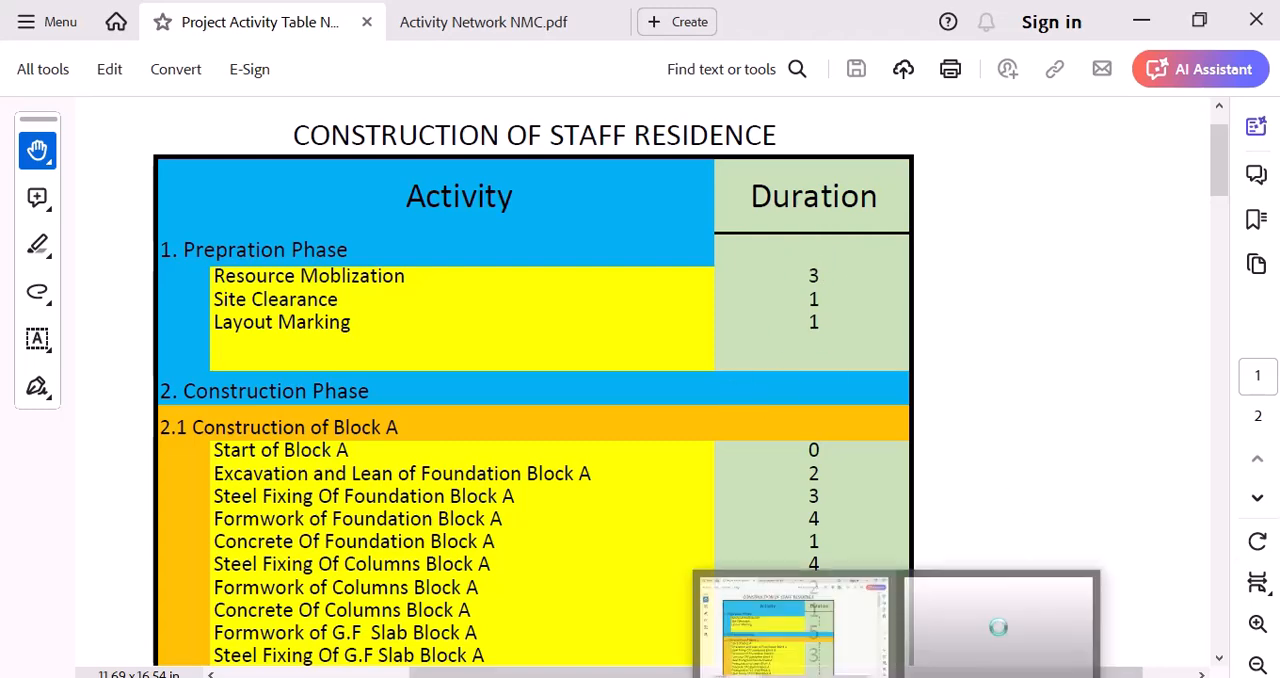
left_click(475, 22)
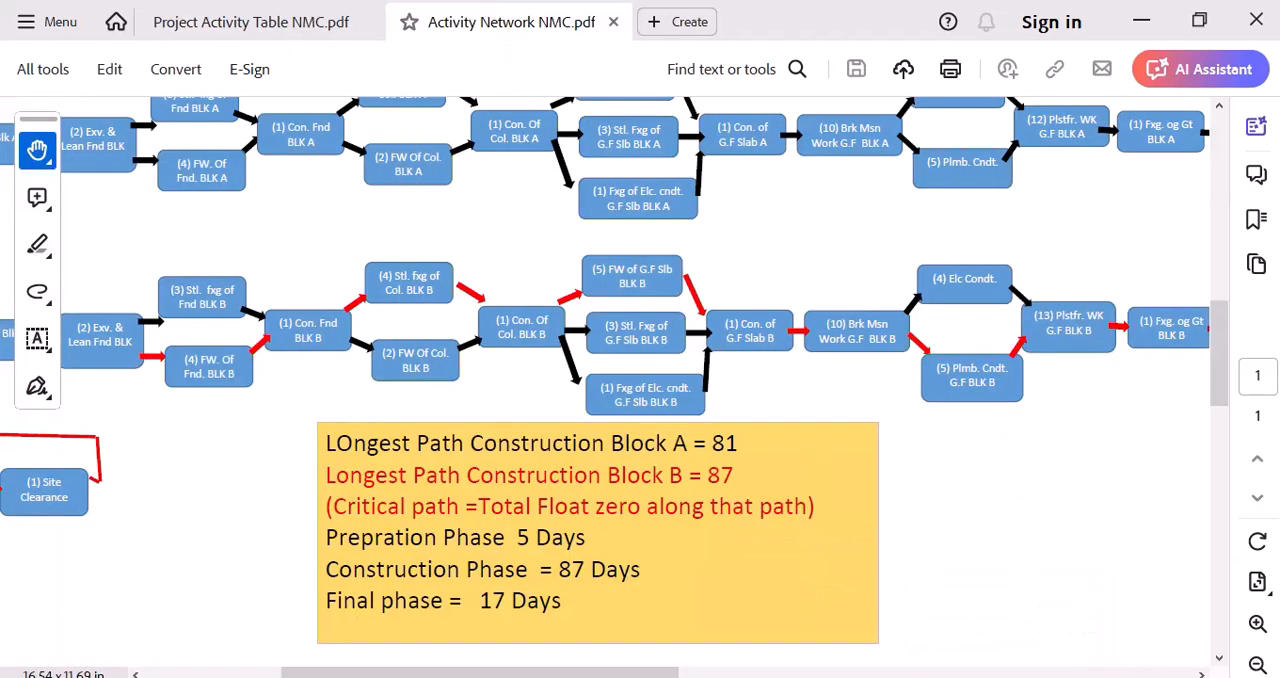
left_click_drag(605, 676, 468, 676)
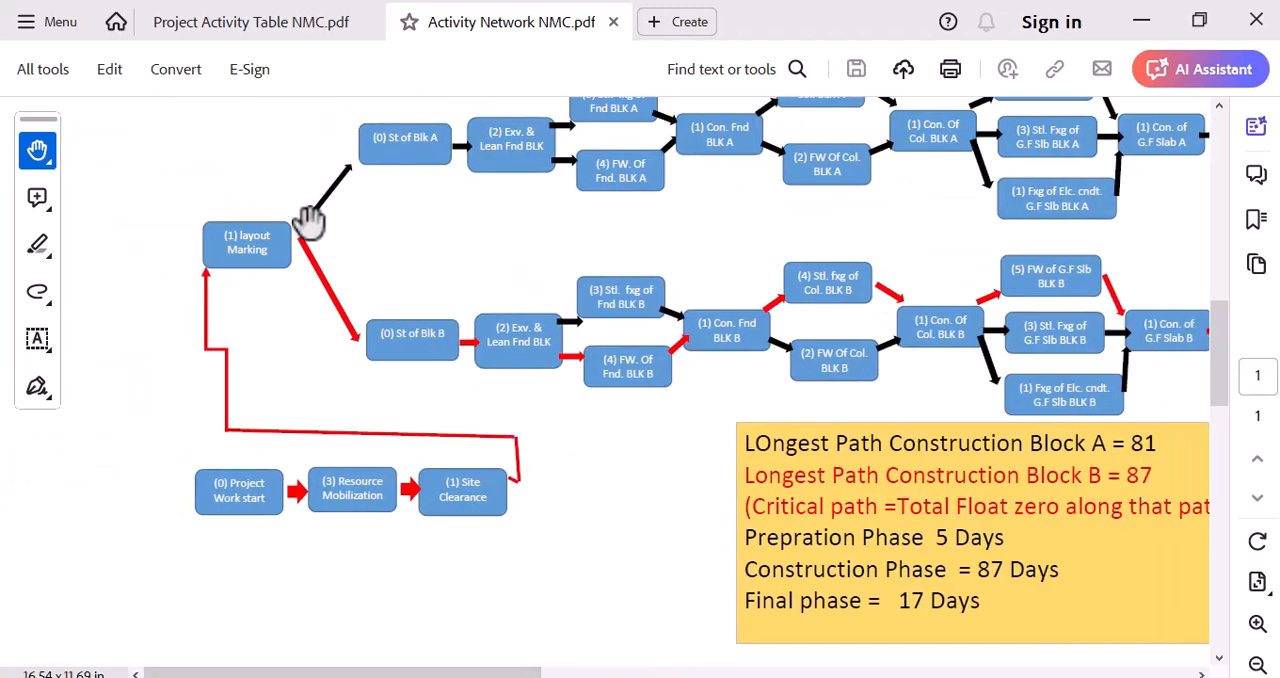
scroll(716, 608, "up", 1)
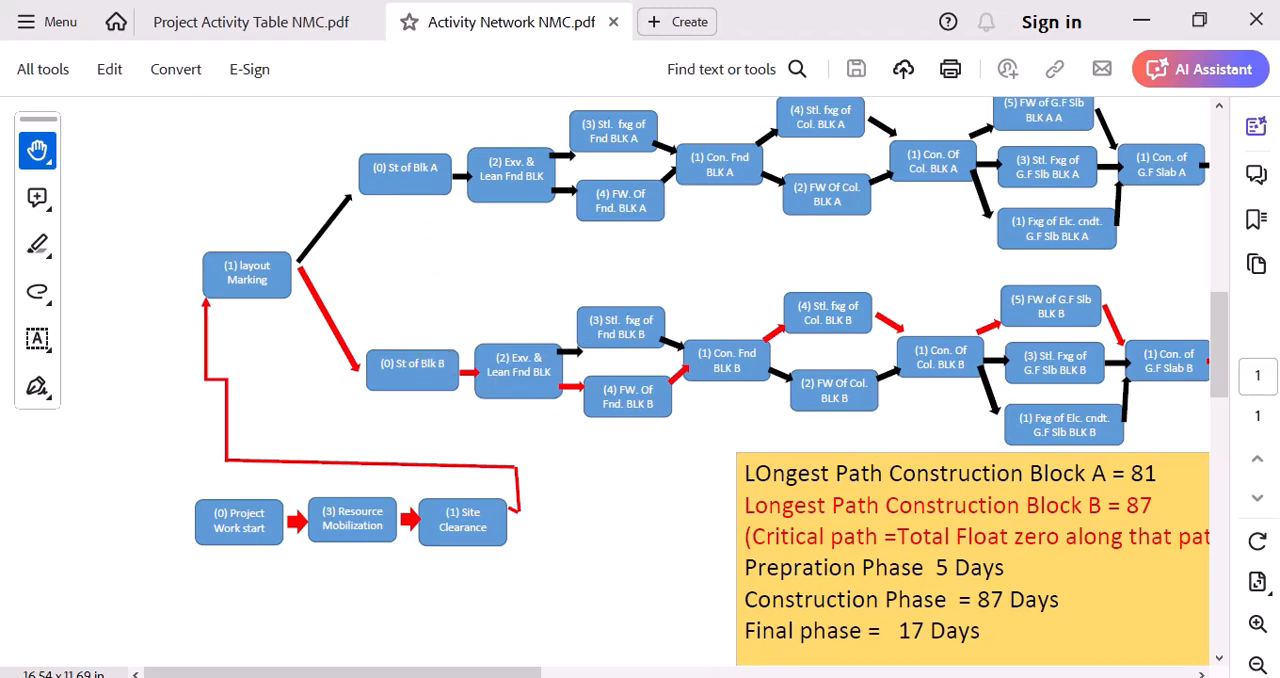
left_click_drag(437, 676, 572, 672)
scroll(449, 556, "down", 1)
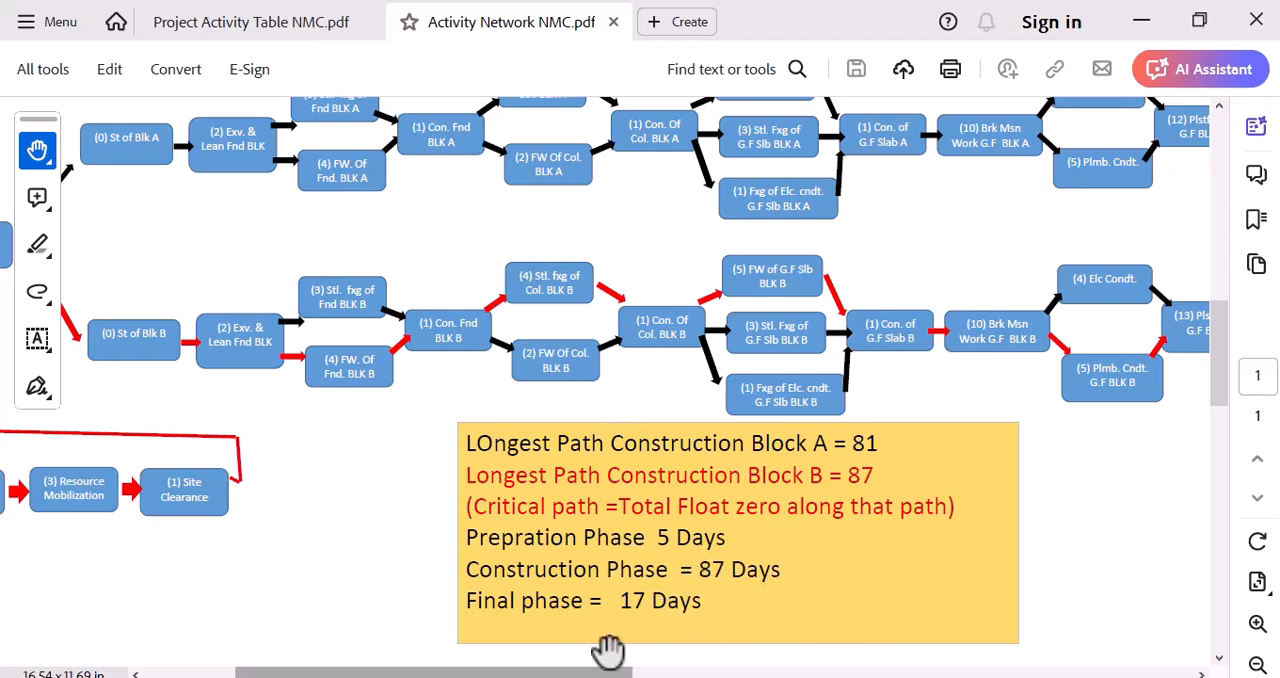
left_click_drag(591, 673, 829, 640)
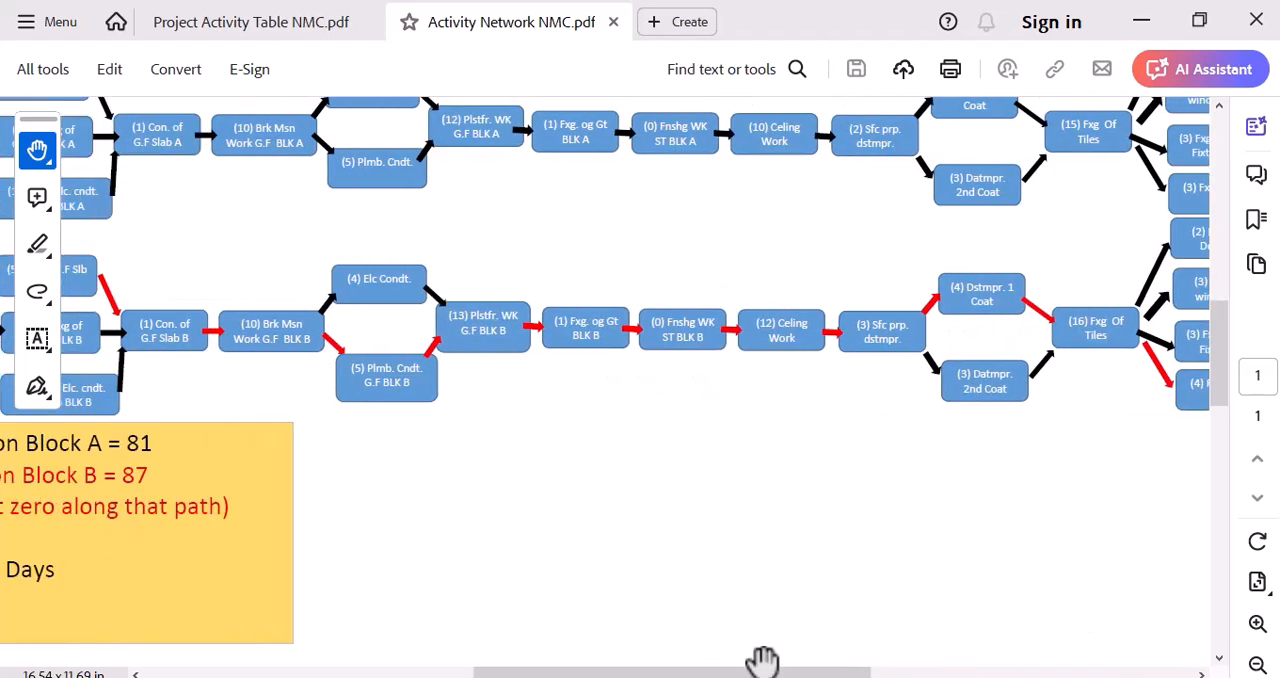
left_click_drag(766, 675, 672, 675)
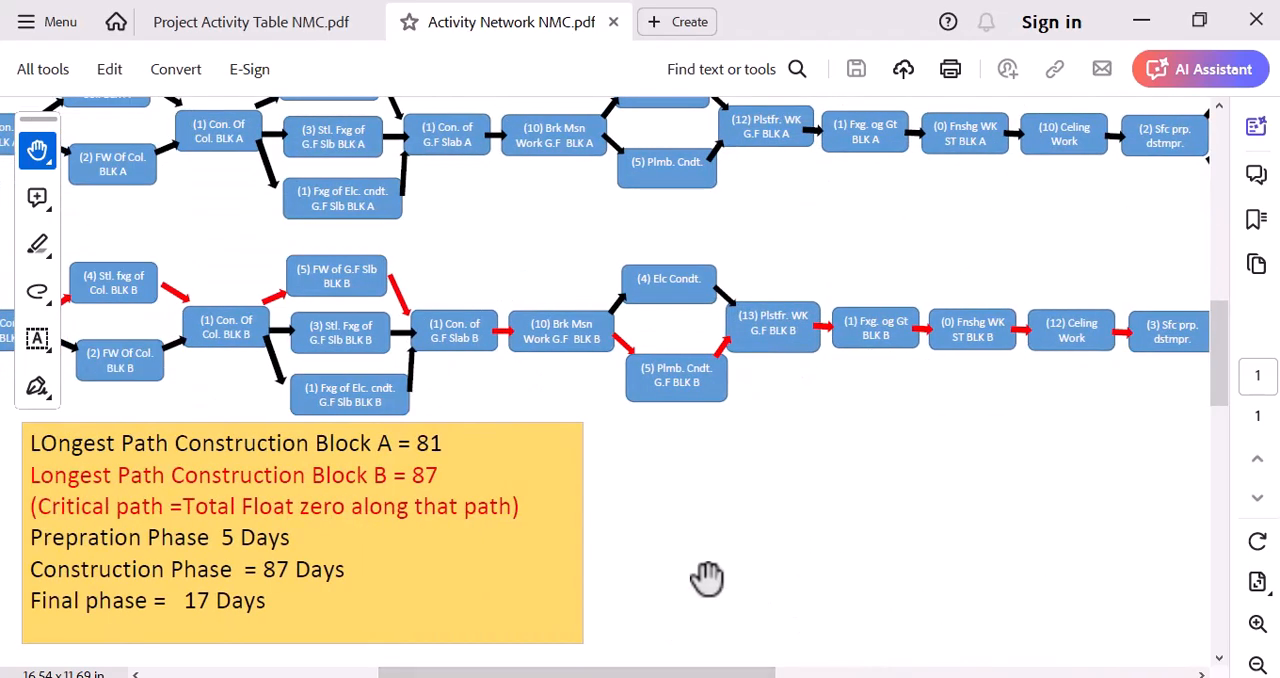